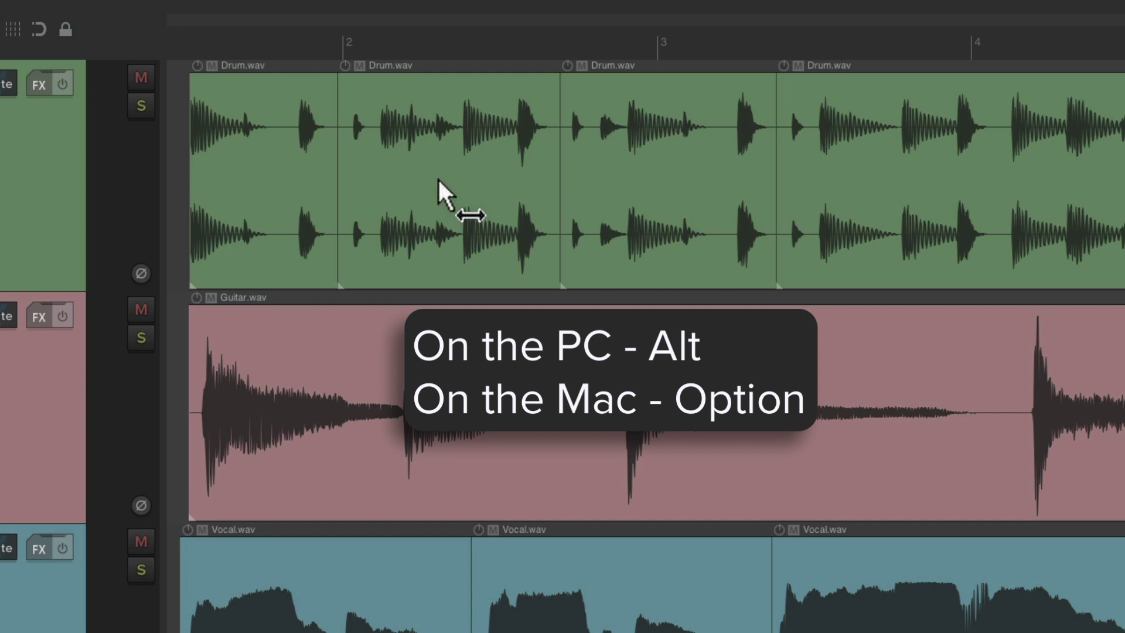
# - Mark a razor edit area across the Drum items, then delete its audio and undo, twice
pyautogui.moveTo(442, 170); pyautogui.dragTo(687, 173)
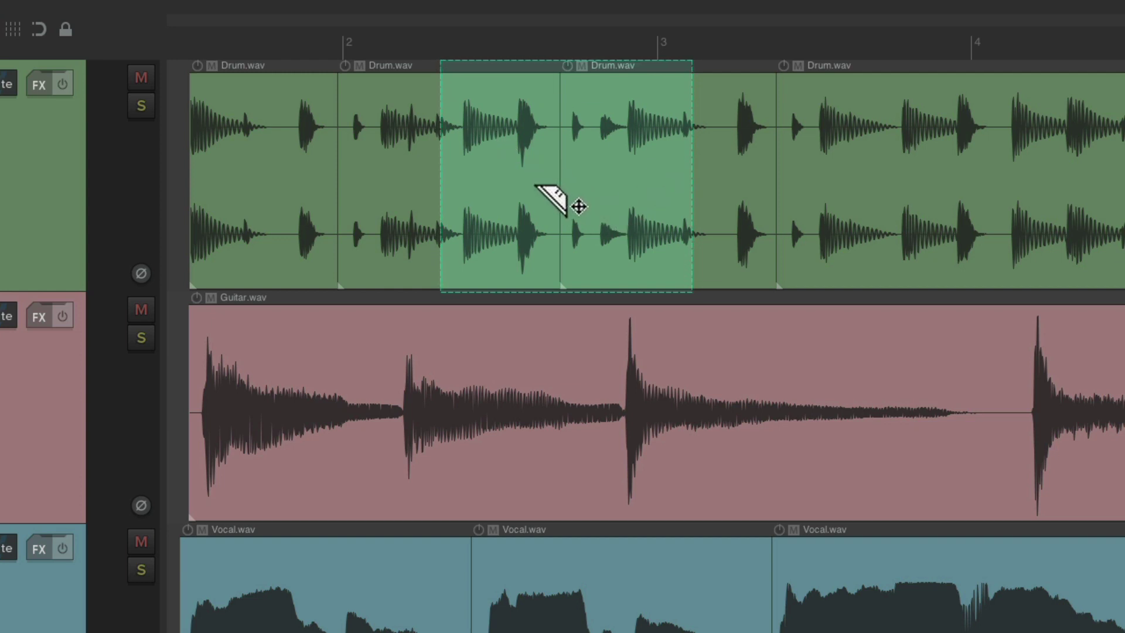
pyautogui.press('Delete')
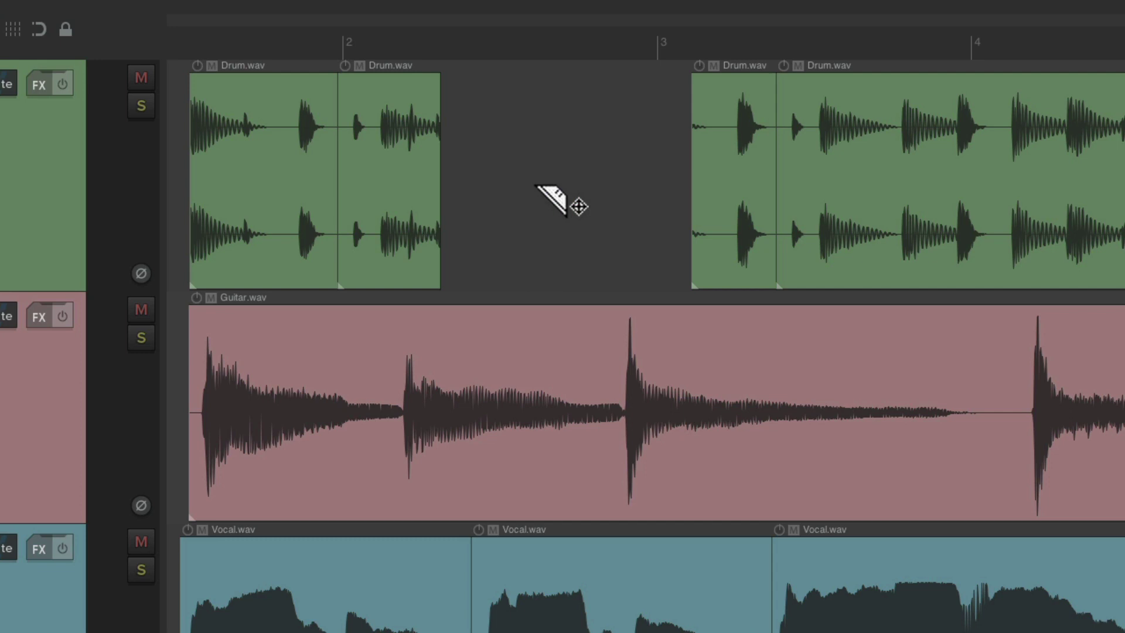
pyautogui.hotkey('ctrl', 'z')
pyautogui.press('Delete')
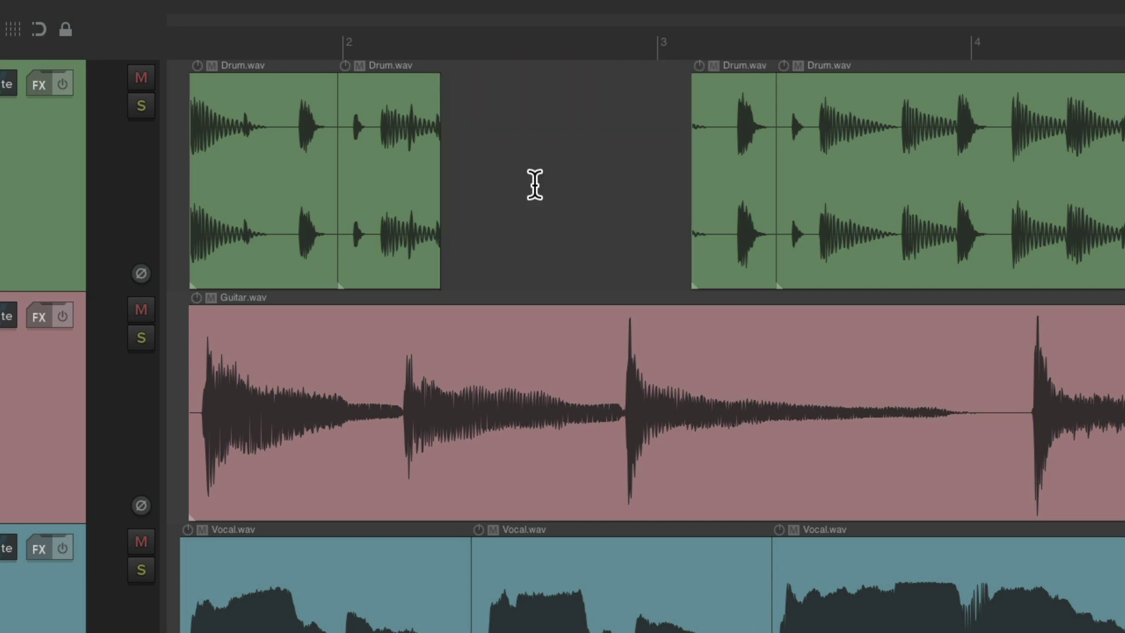
pyautogui.hotkey('ctrl', 'z')
# - Move, then copy, the razor-selected drum section to the right, undoing each, then clear the area
pyautogui.moveTo(633, 157); pyautogui.dragTo(917, 166)
pyautogui.hotkey('ctrl', 'z')
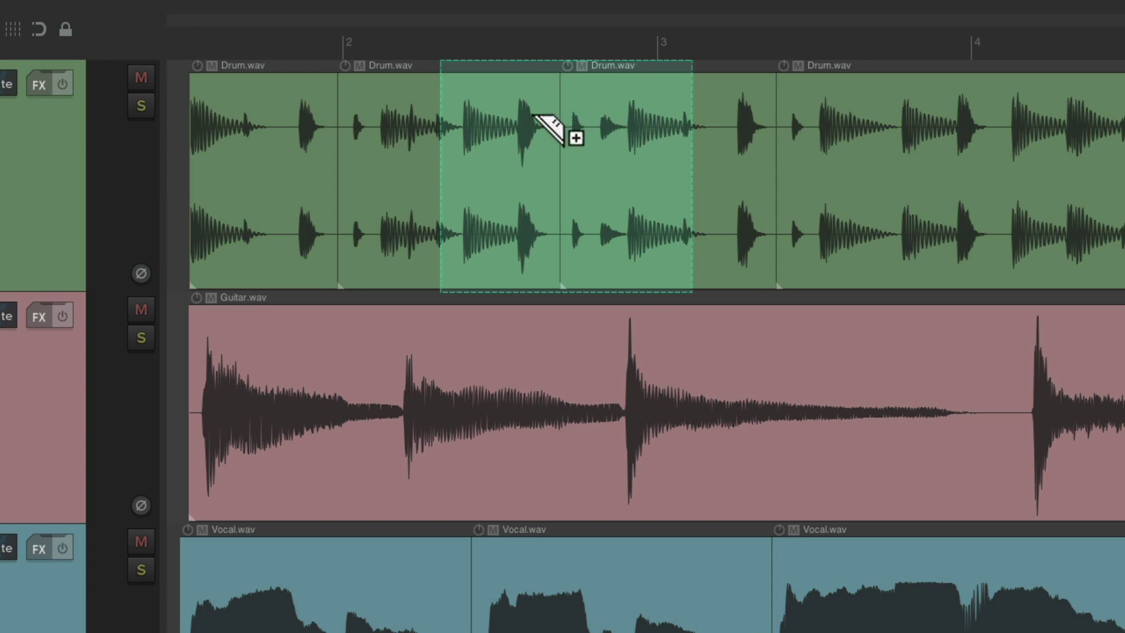
pyautogui.moveTo(573, 133); pyautogui.dragTo(908, 141)
pyautogui.hotkey('ctrl', 'z')
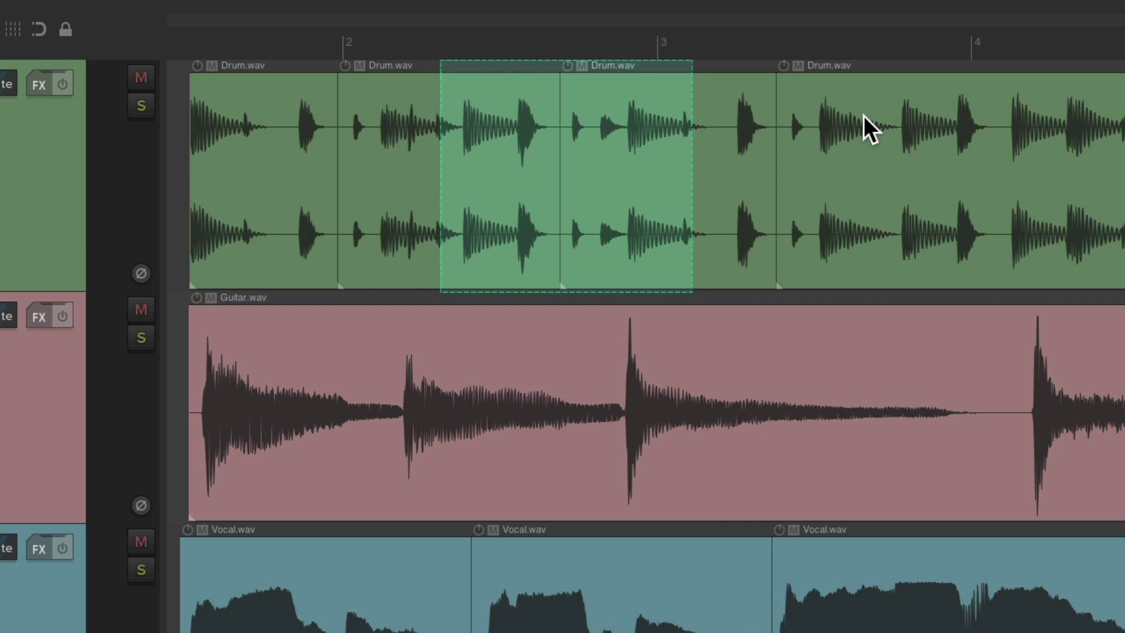
pyautogui.press('Escape')
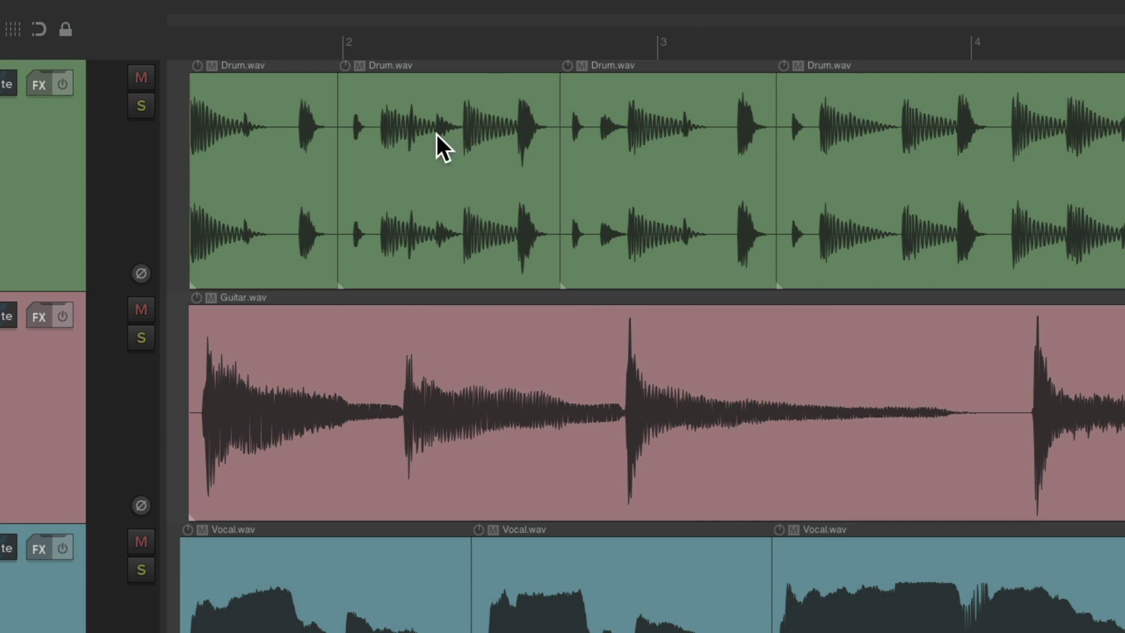
# - Move the second Drum.wav clip right, undo the move, and deselect the clip
pyautogui.moveTo(427, 140); pyautogui.dragTo(551, 163)
pyautogui.hotkey('ctrl', 'z')
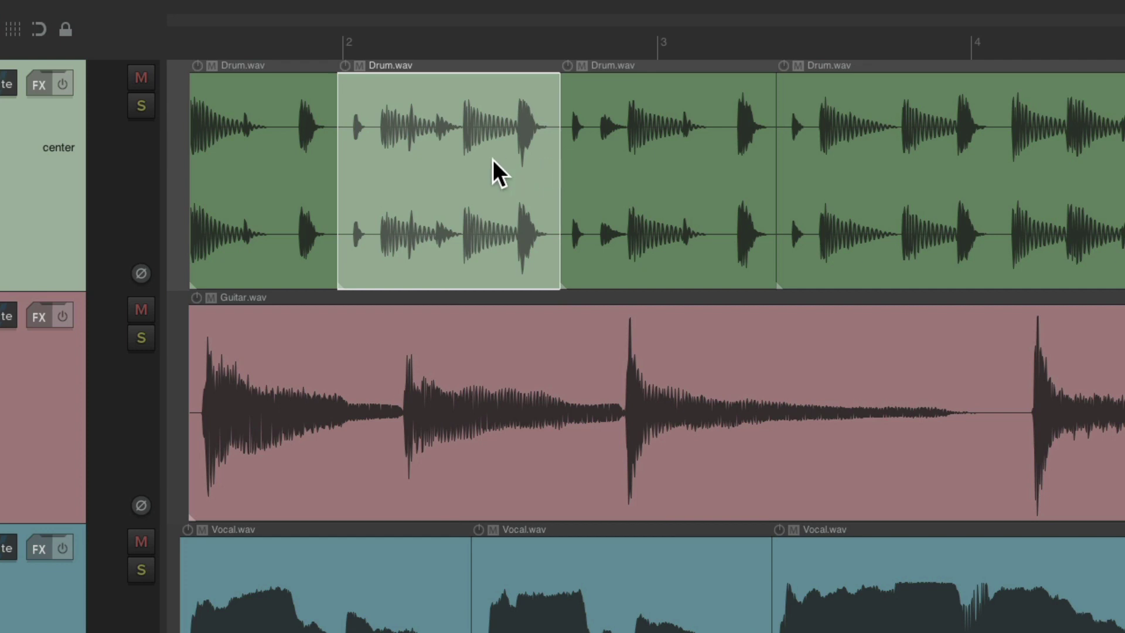
pyautogui.press('Escape')
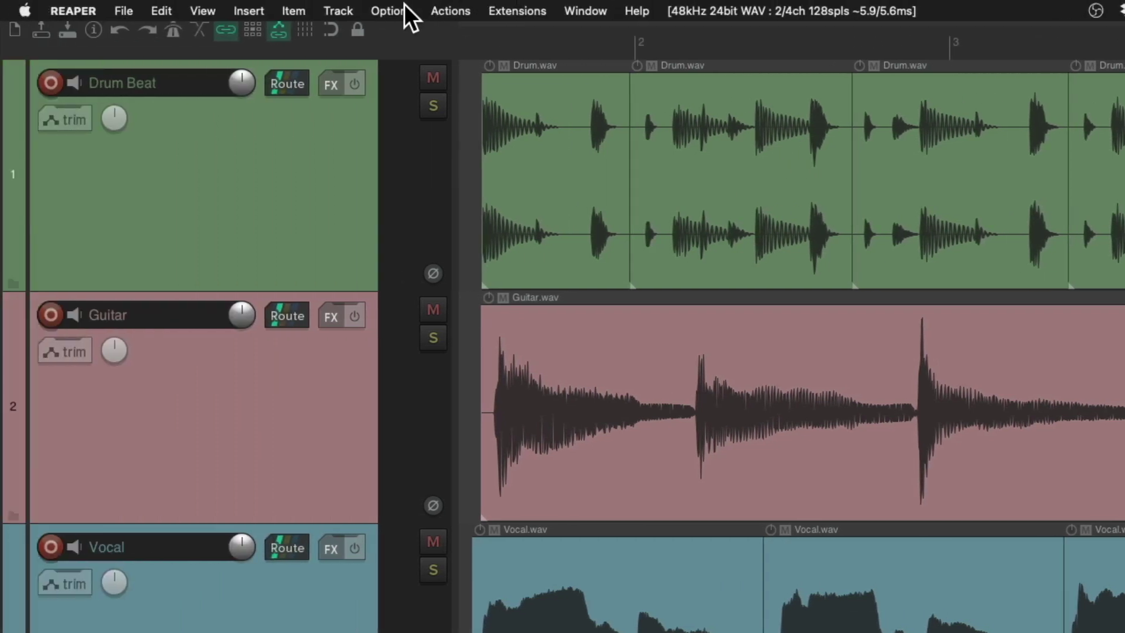
# - In Mouse Modifiers, swap marquee and razor edit modifiers for Arrange view right drag, then save
pyautogui.click(402, 9)
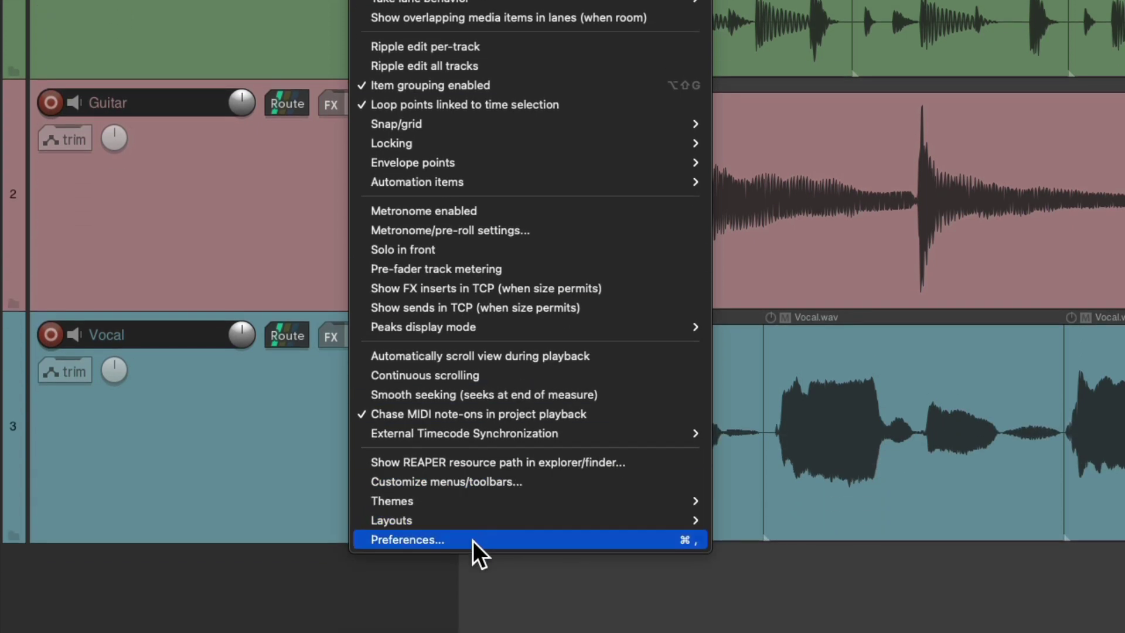
pyautogui.click(473, 540)
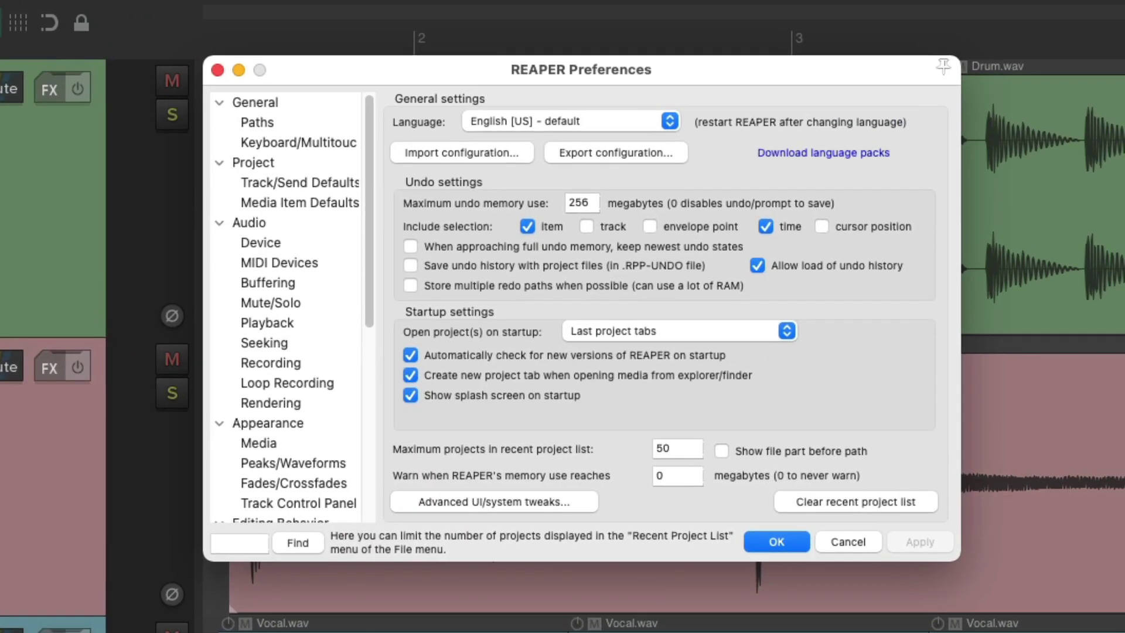
pyautogui.scroll(-10, 319, 345)
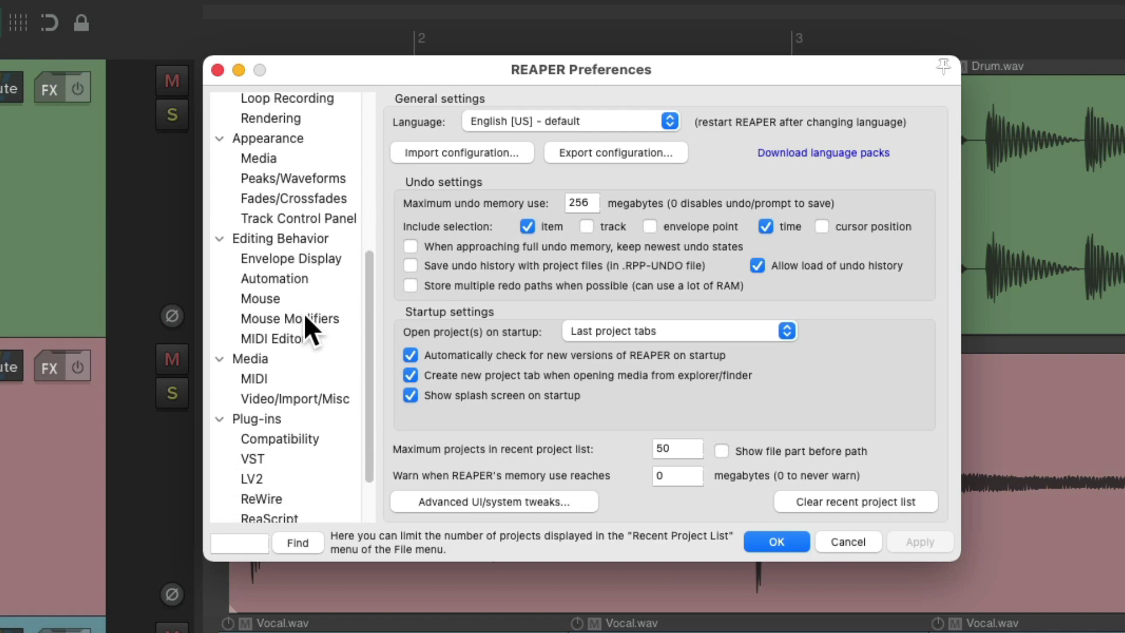
pyautogui.click(302, 316)
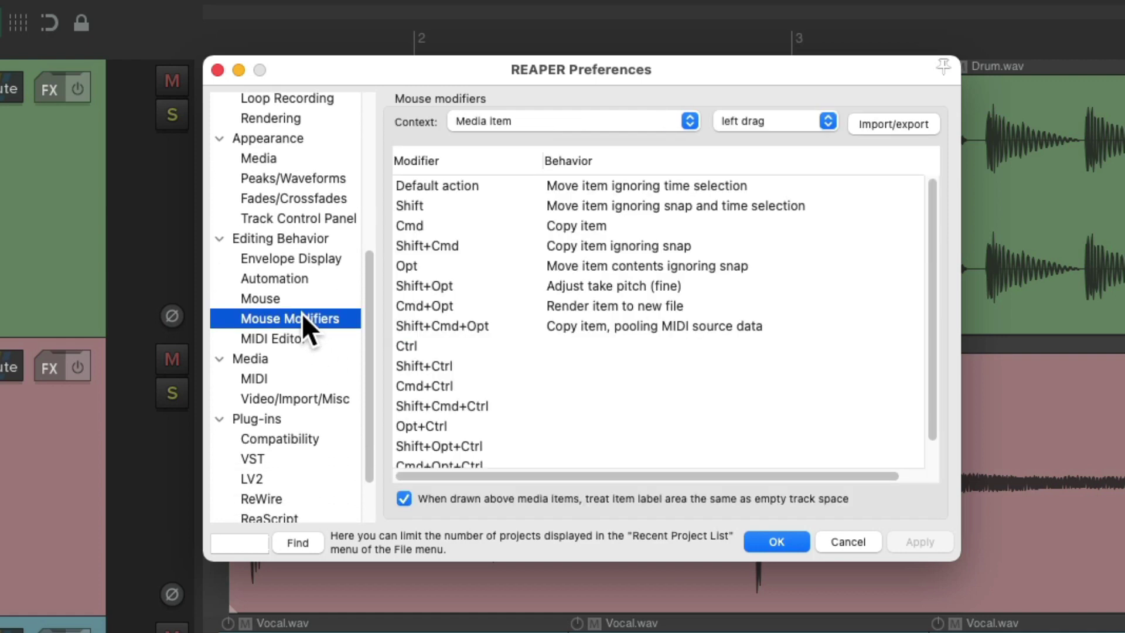
pyautogui.click(595, 120)
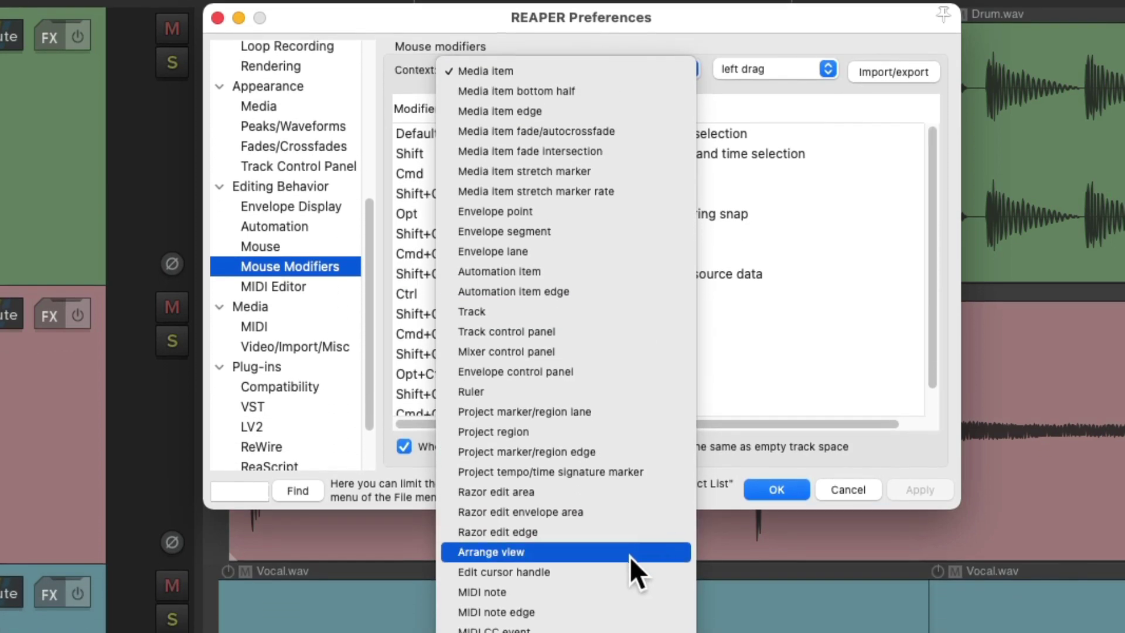
pyautogui.click(567, 554)
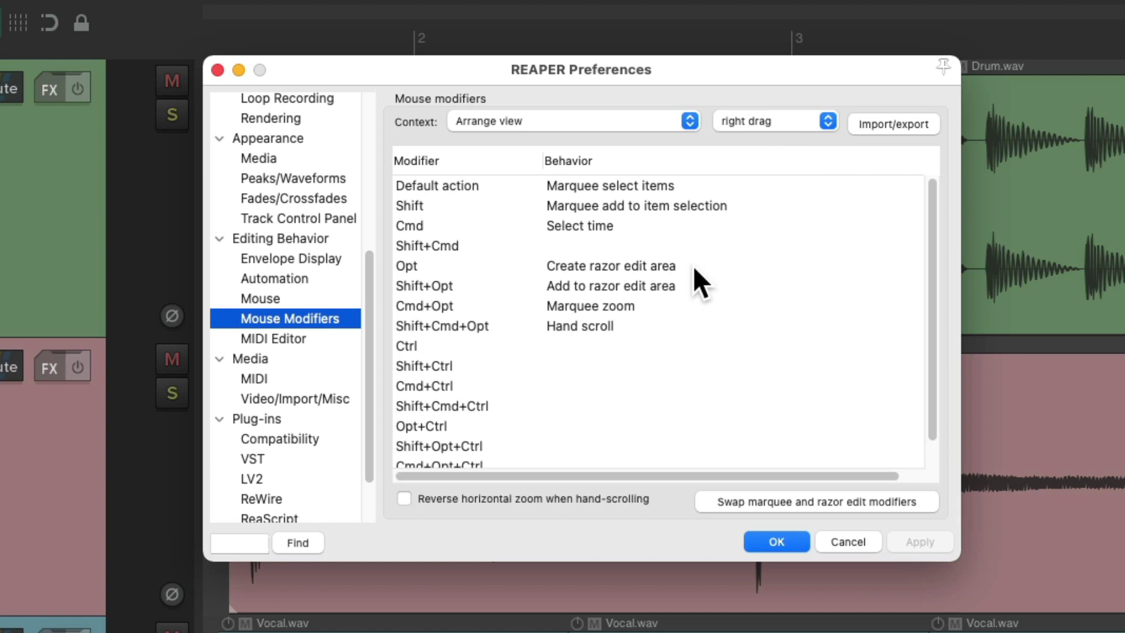
pyautogui.click(648, 266)
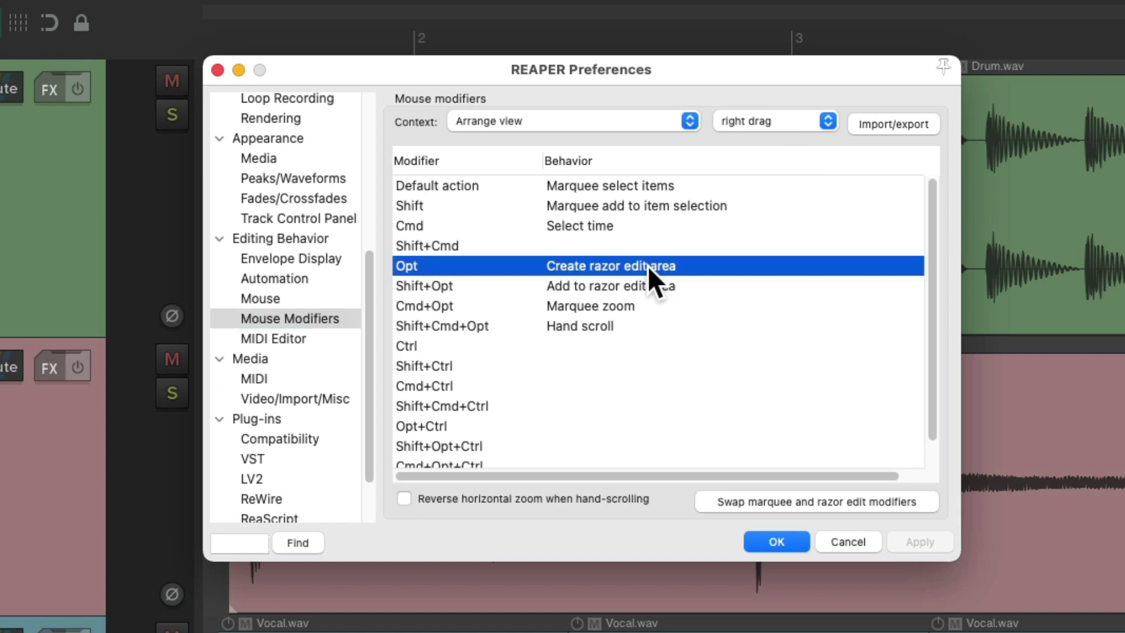
pyautogui.click(801, 505)
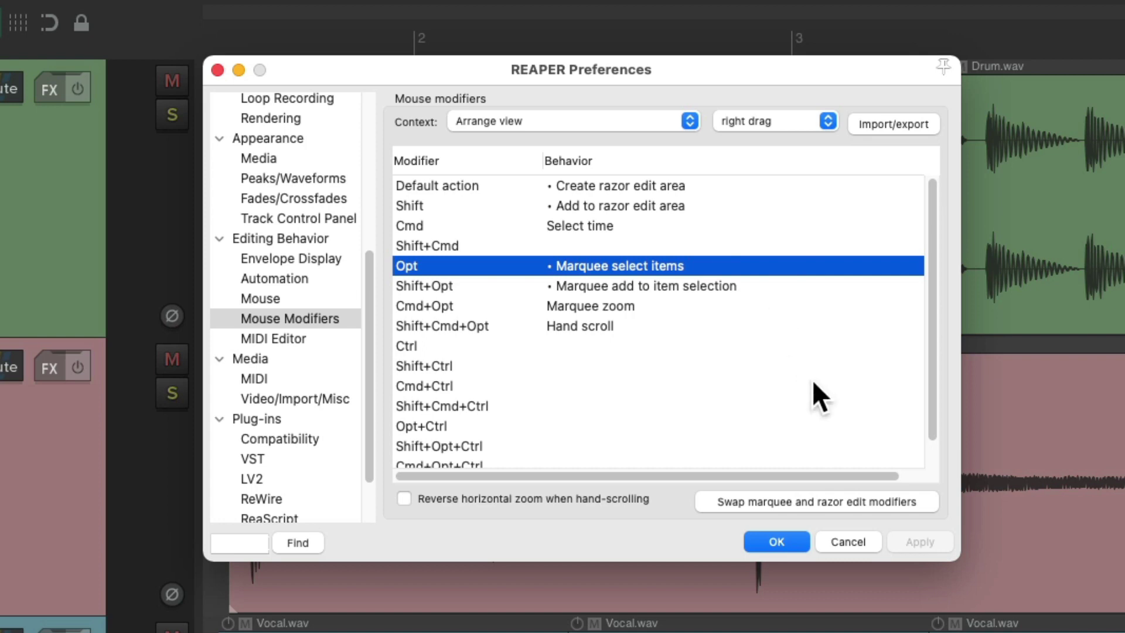
pyautogui.click(777, 542)
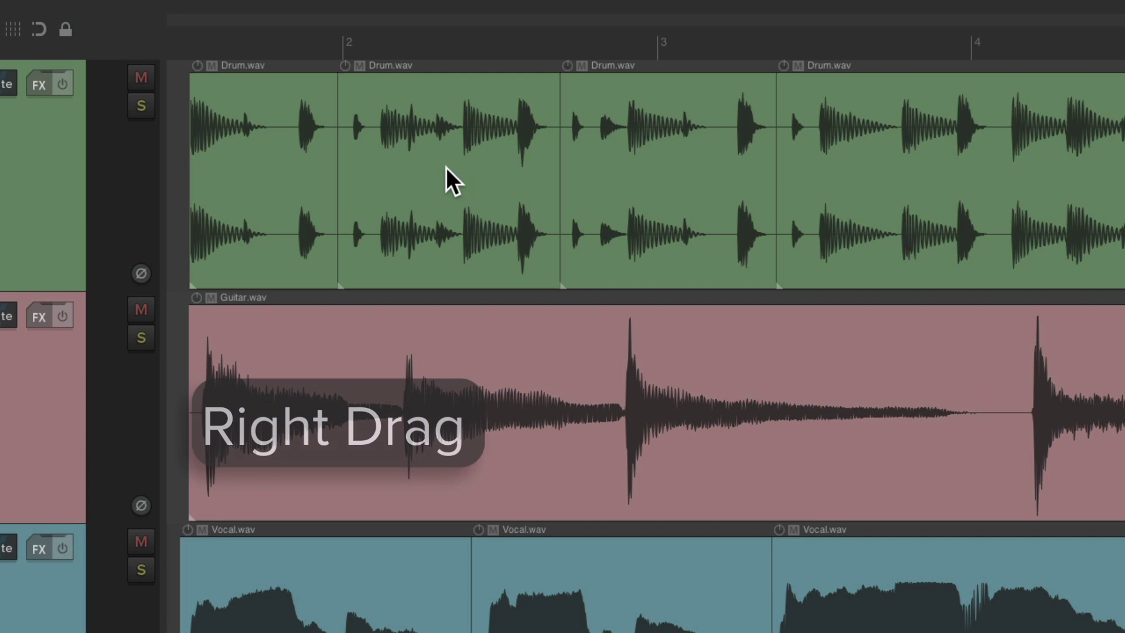
pyautogui.moveTo(448, 167); pyautogui.dragTo(663, 214)
pyautogui.moveTo(707, 141); pyautogui.dragTo(871, 166)
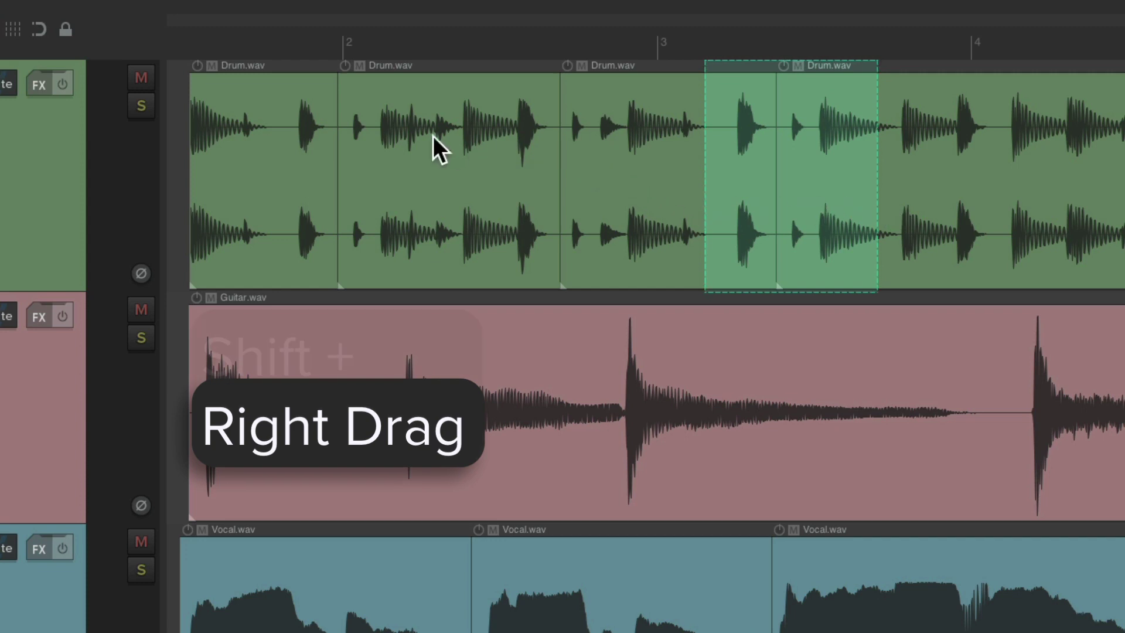
pyautogui.moveTo(427, 150); pyautogui.dragTo(580, 141)
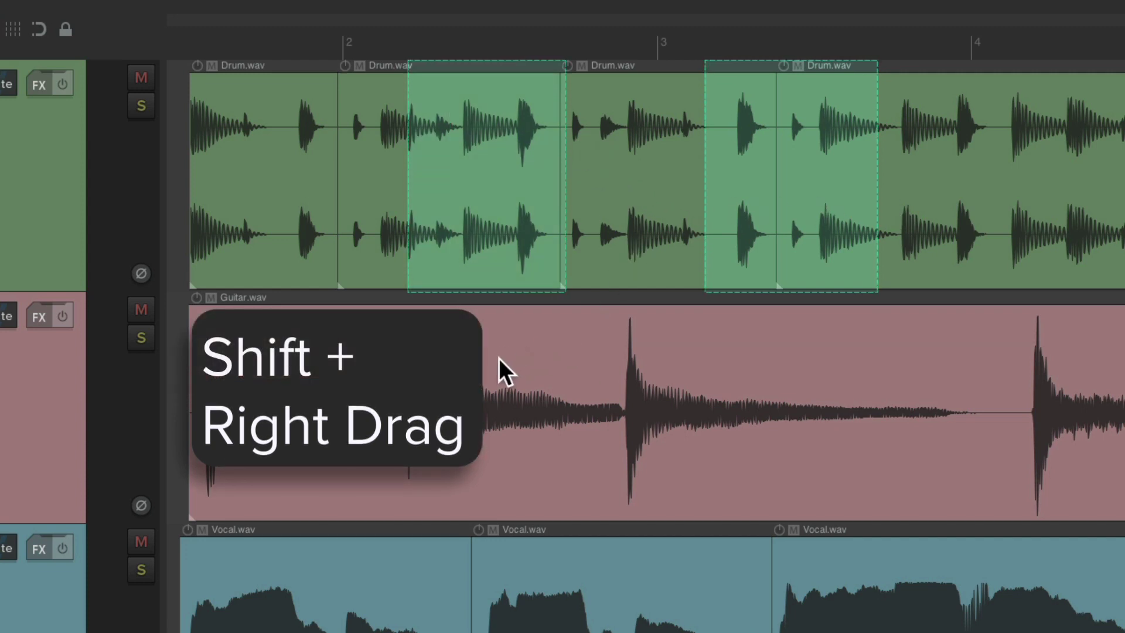
pyautogui.moveTo(499, 367); pyautogui.dragTo(720, 385)
pyautogui.click(723, 391)
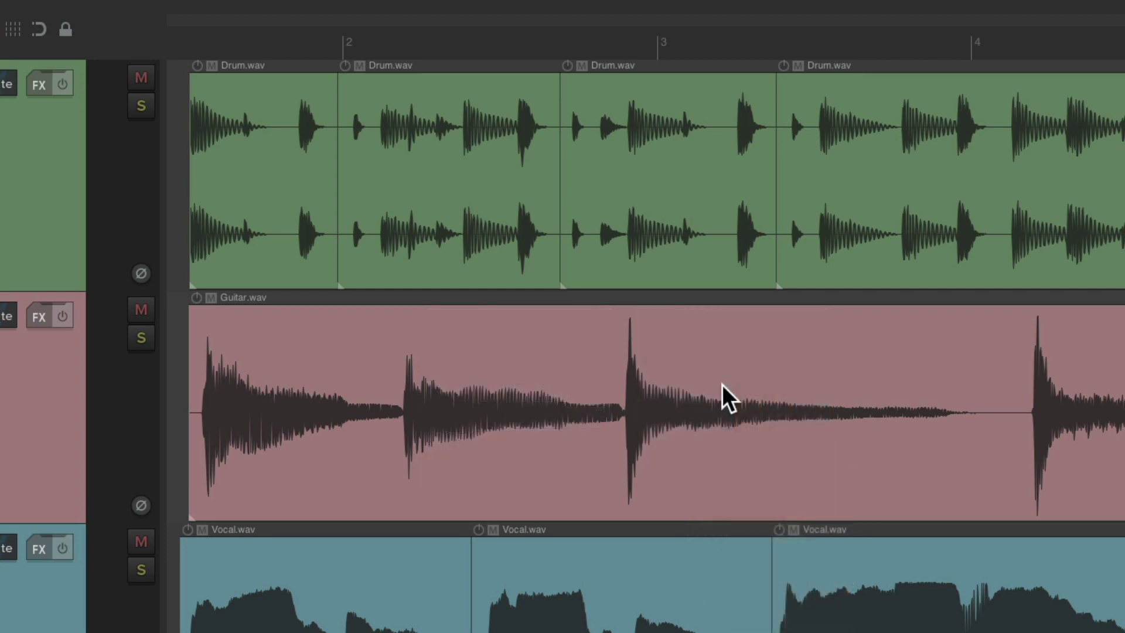
# - Reopen Mouse Modifiers, swap marquee and razor edit back, and show Media item left-drag behaviours
pyautogui.press('super+comma')
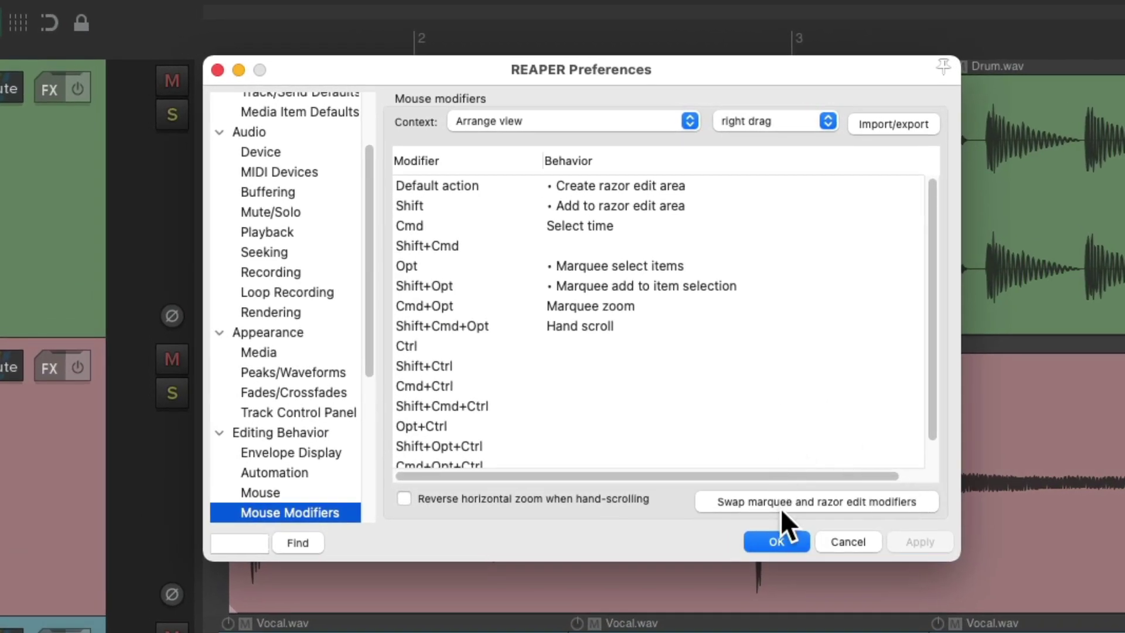
pyautogui.click(772, 501)
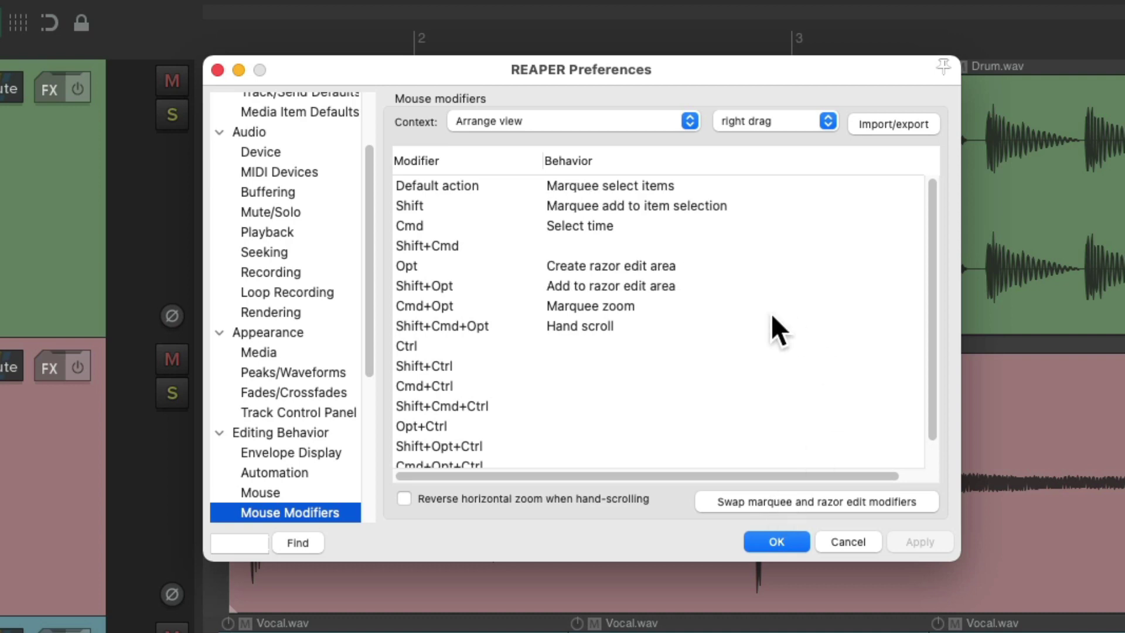
pyautogui.click(602, 121)
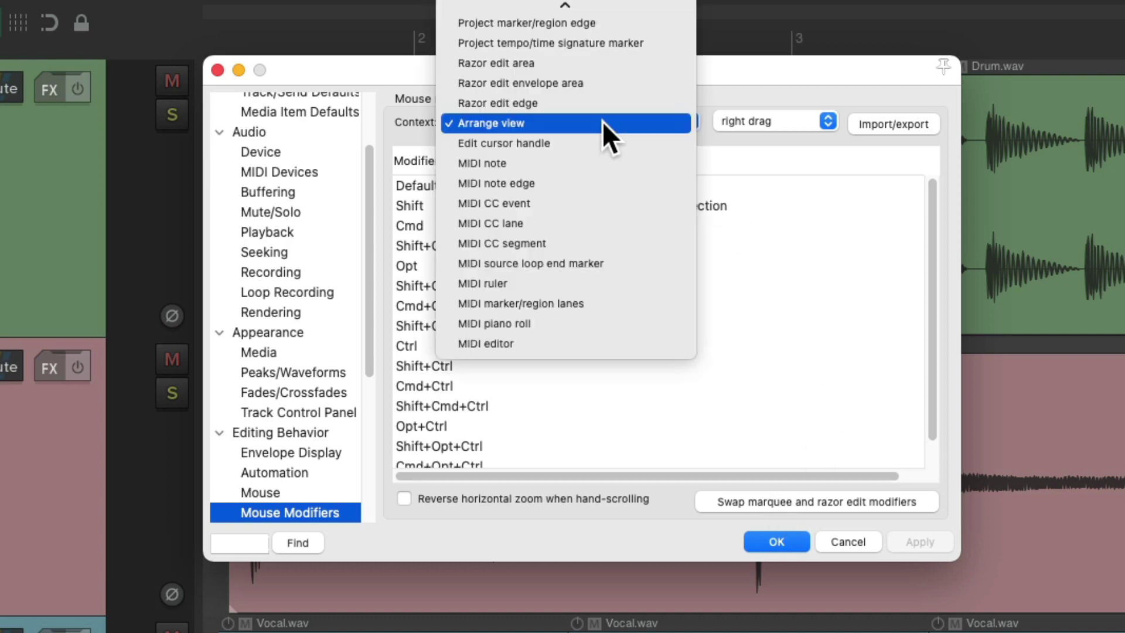
pyautogui.moveTo(606, 12)
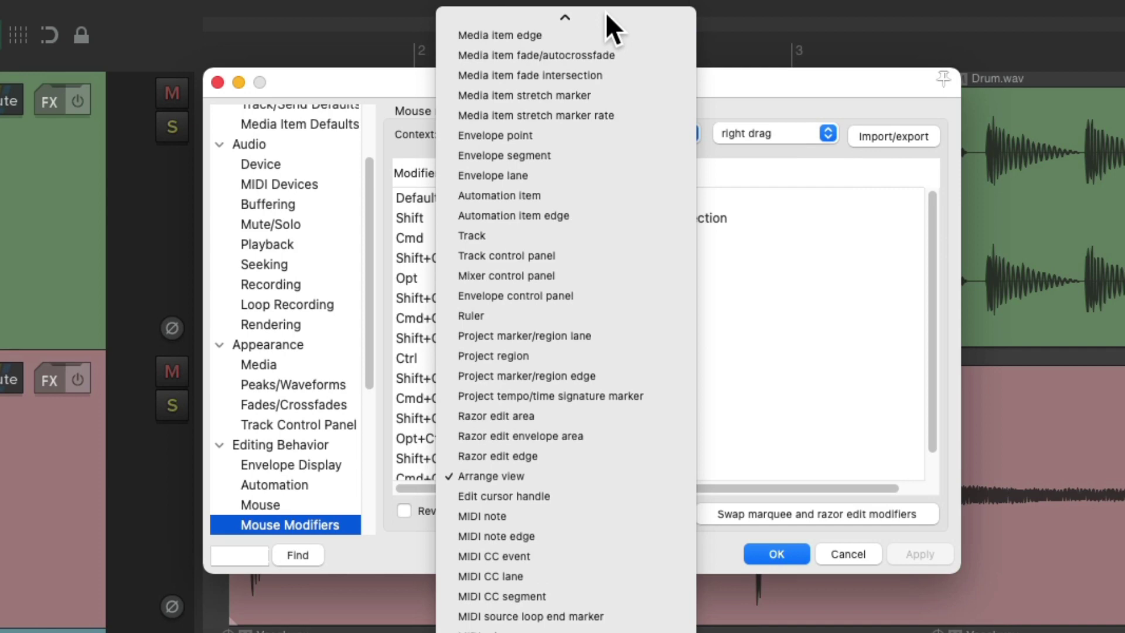
pyautogui.click(612, 20)
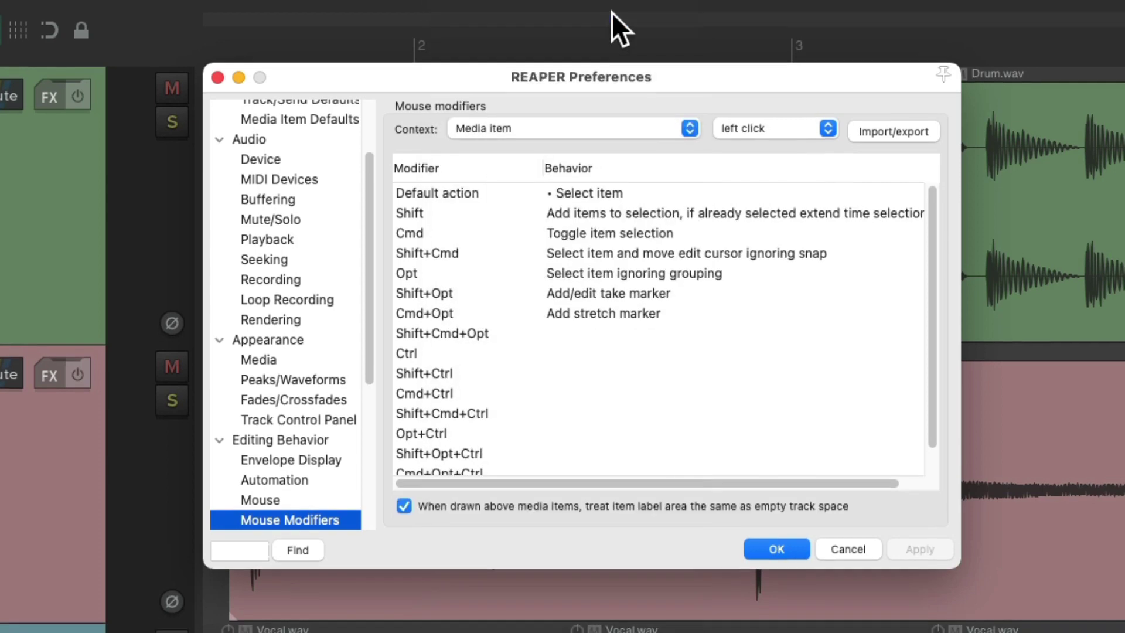
pyautogui.click(800, 119)
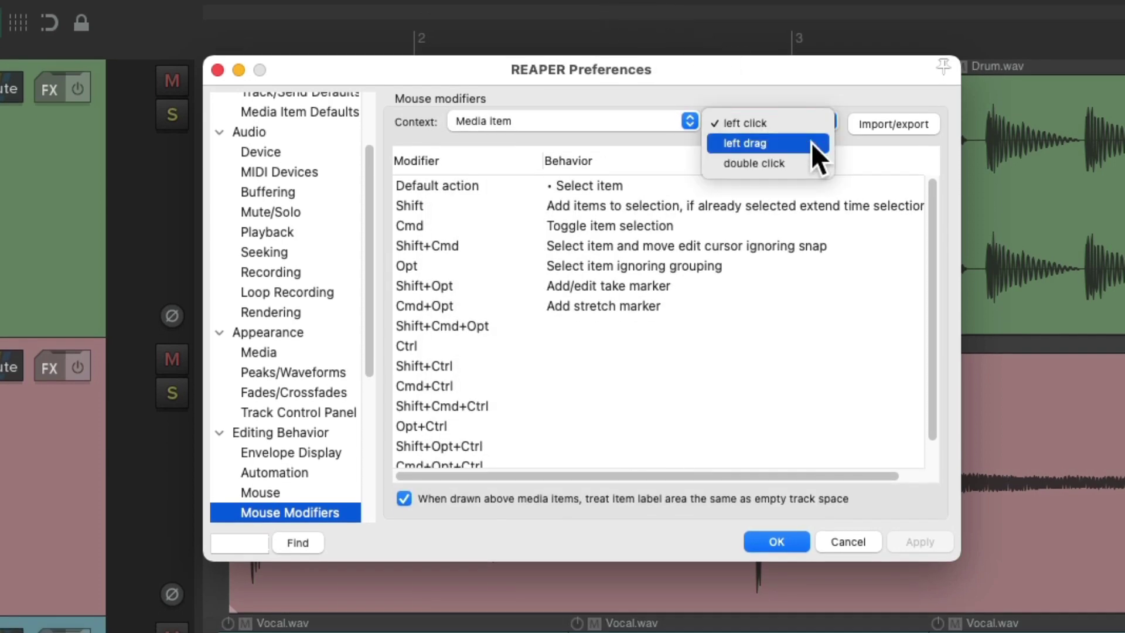
pyautogui.click(811, 142)
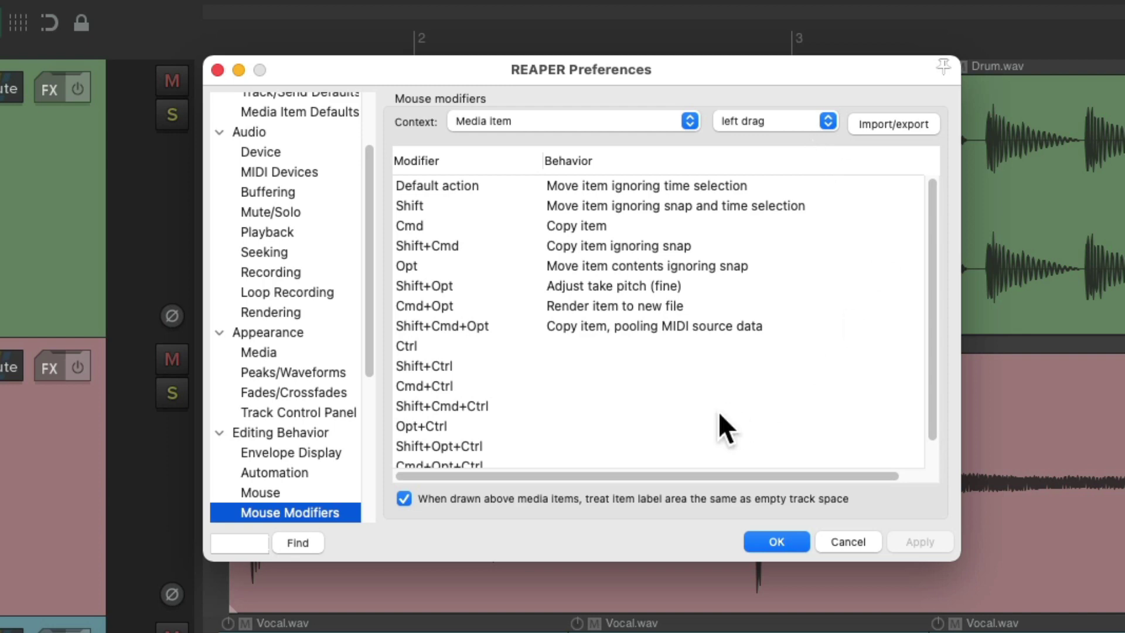
pyautogui.click(624, 188)
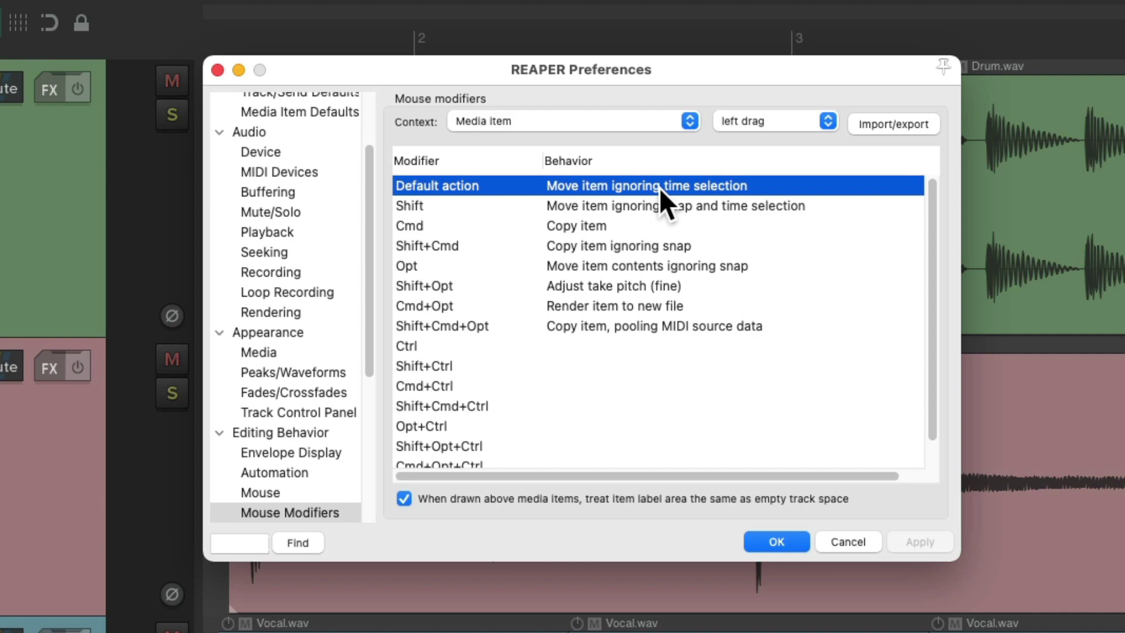
pyautogui.press('Return')
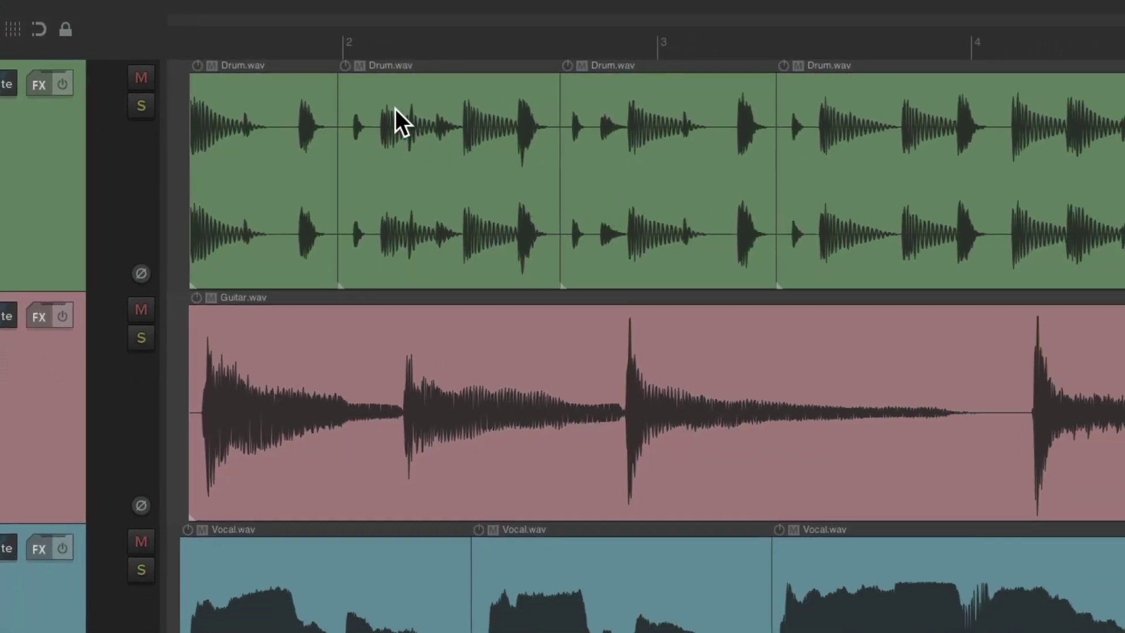
pyautogui.moveTo(459, 143); pyautogui.dragTo(785, 141)
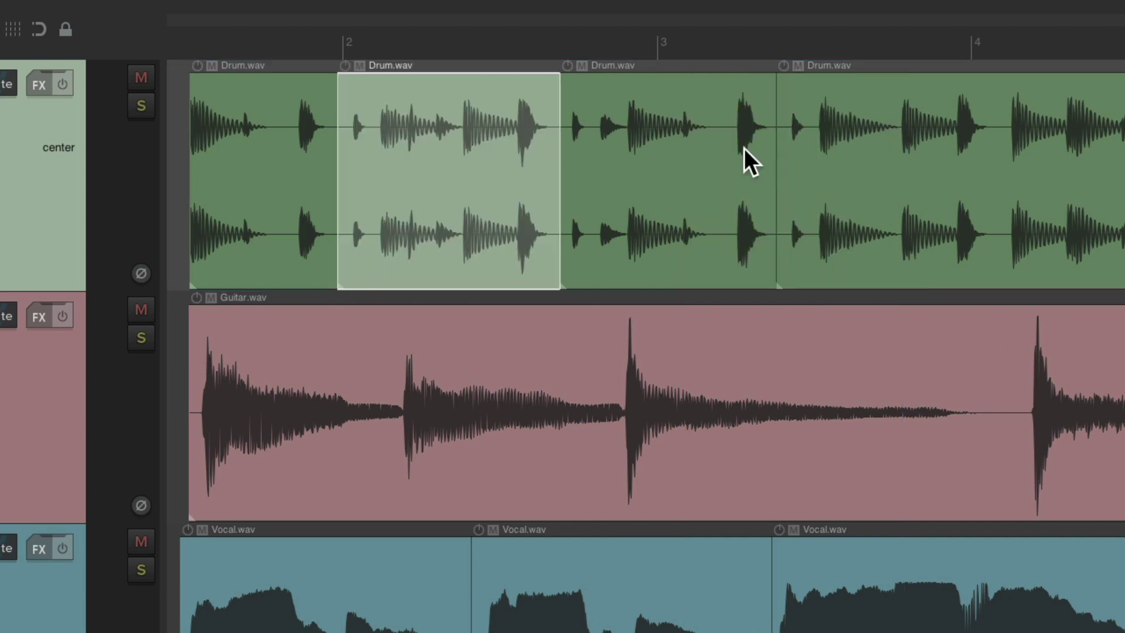
pyautogui.click(626, 123)
pyautogui.moveTo(633, 114); pyautogui.dragTo(888, 159)
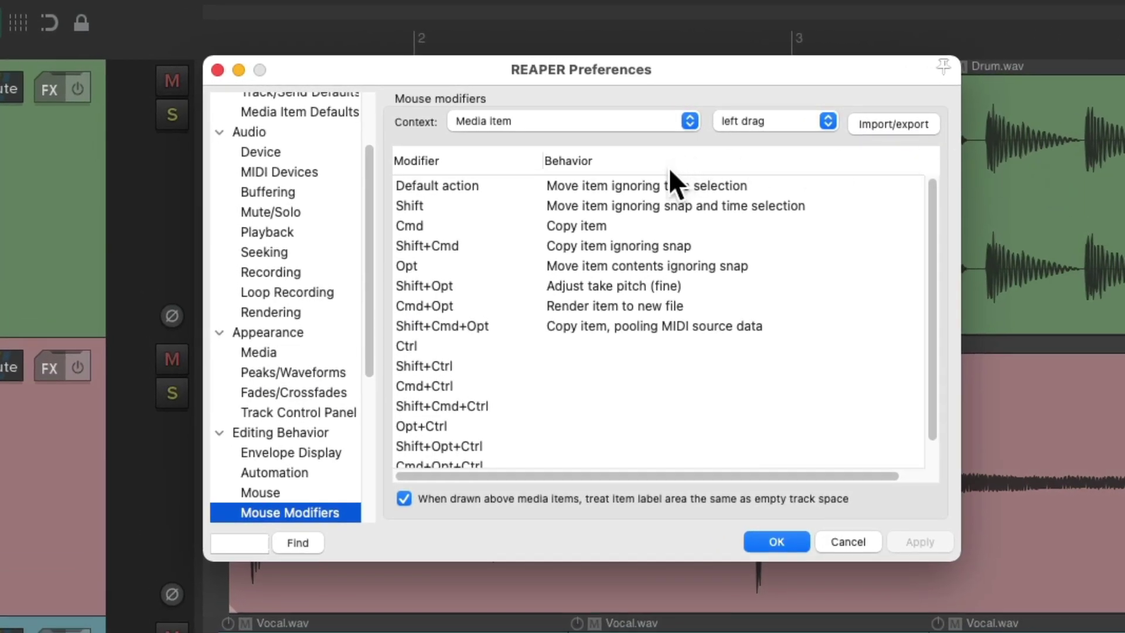
# - Change the Opt left-drag on media items to Create razor edit area > Just create
pyautogui.click(659, 186)
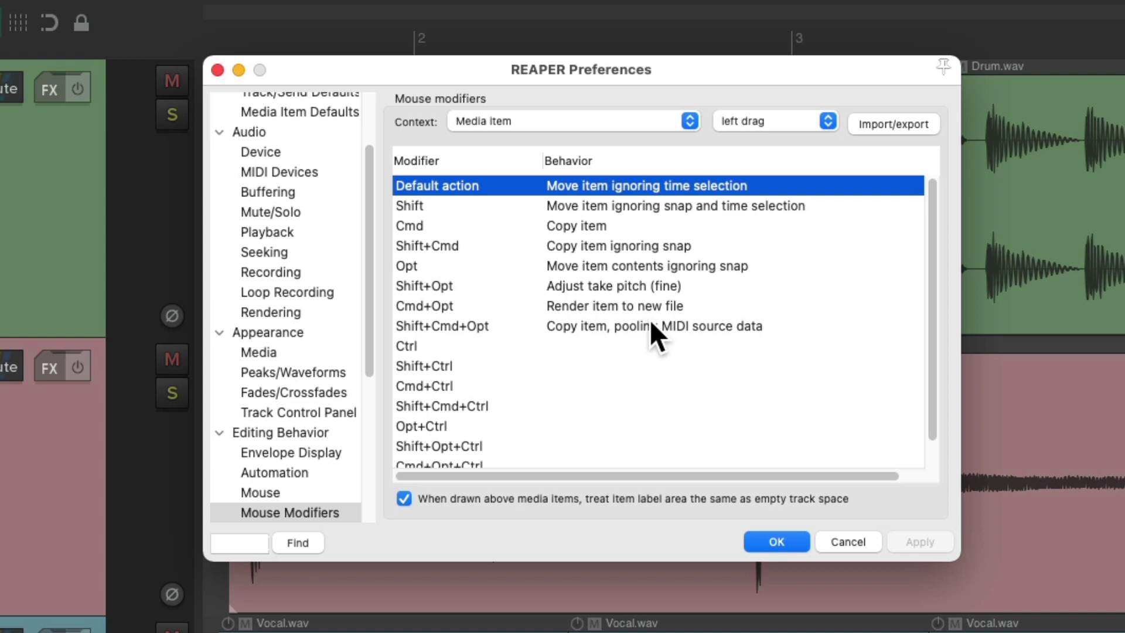
pyautogui.click(639, 265)
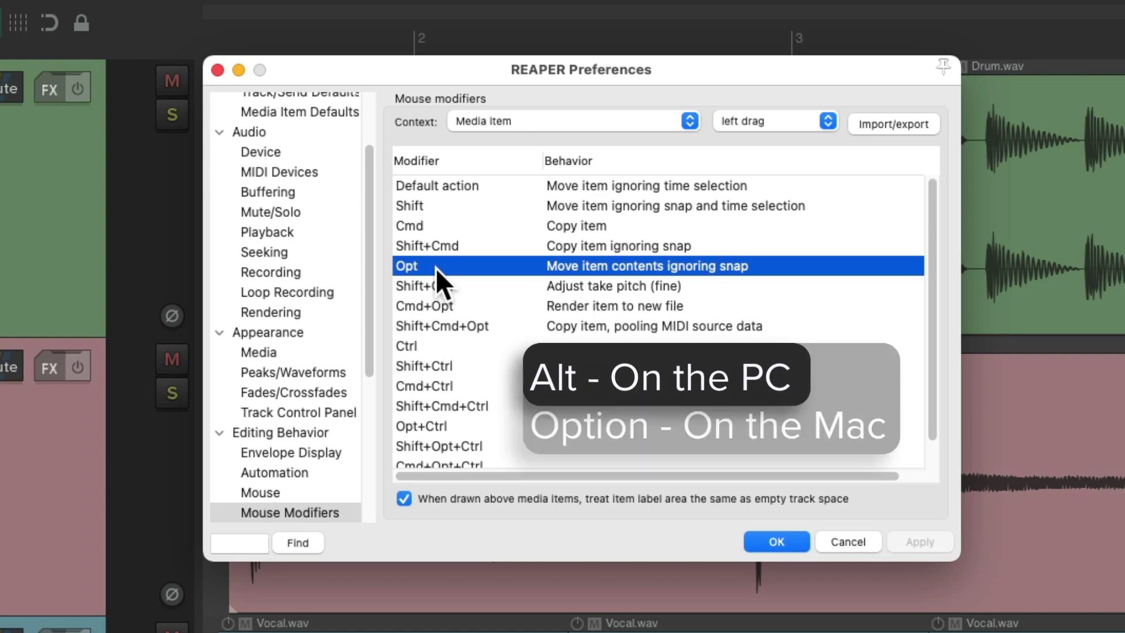
pyautogui.doubleClick(610, 265)
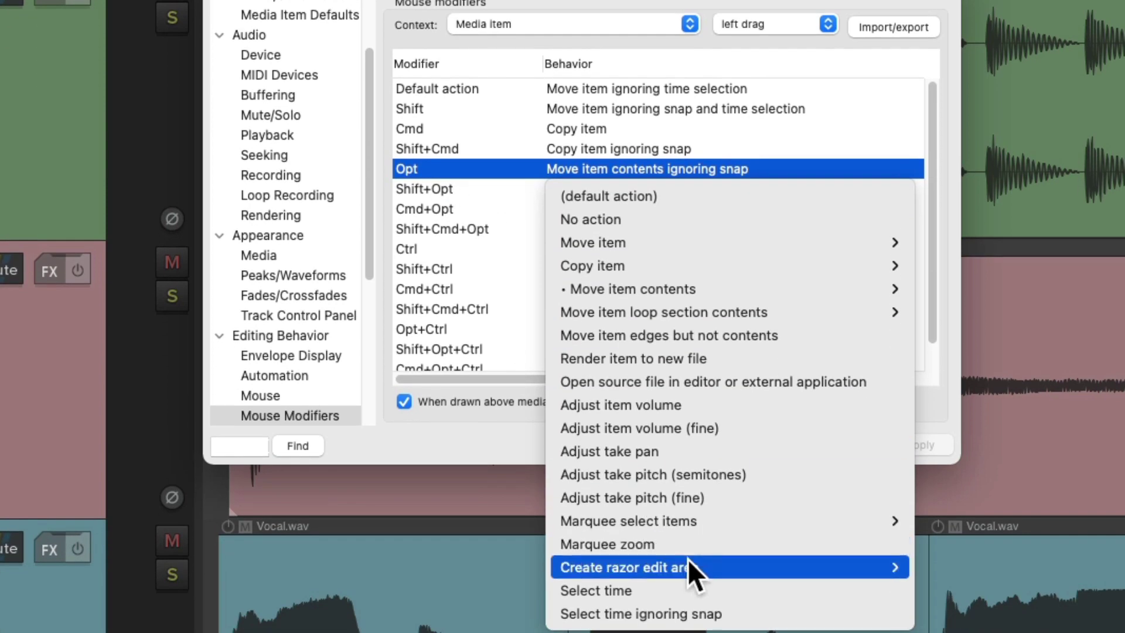
pyautogui.moveTo(693, 577)
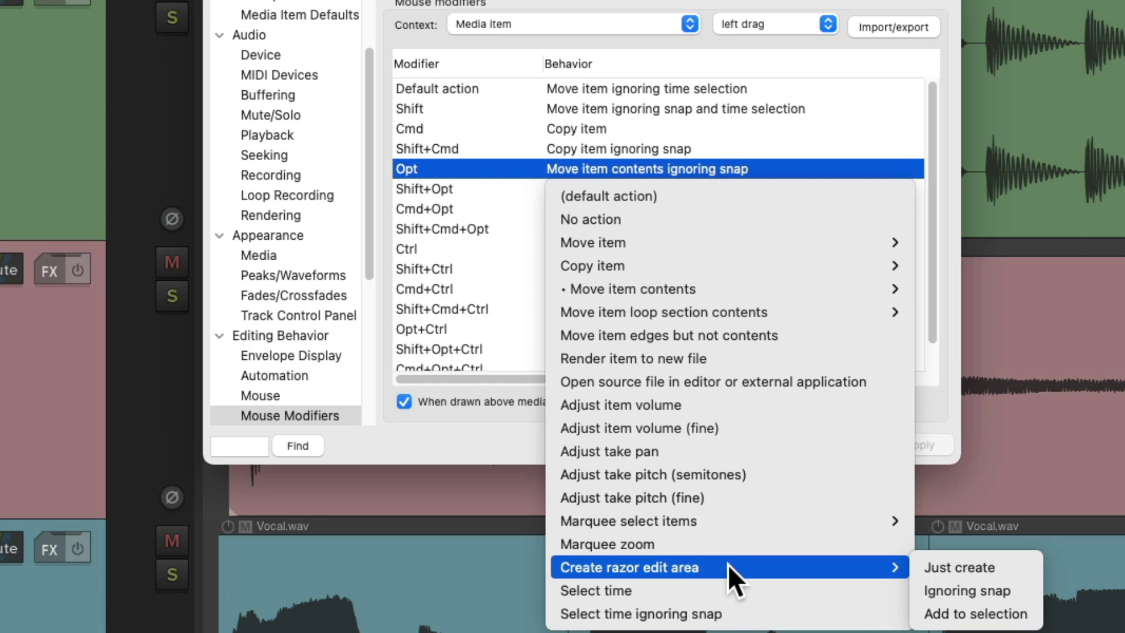
pyautogui.click(1003, 571)
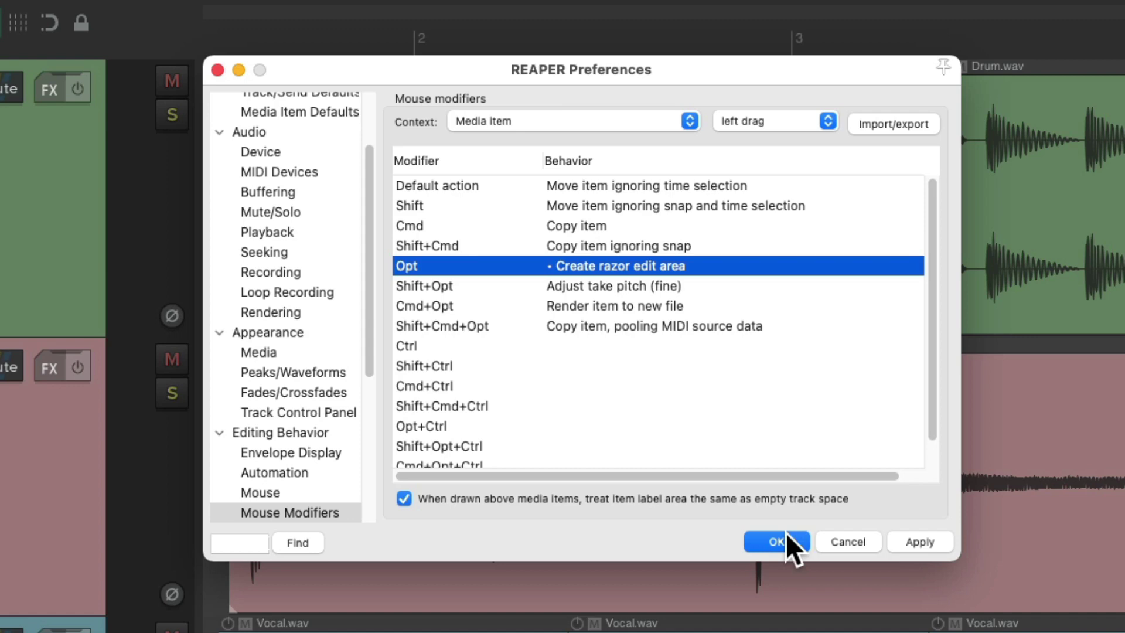
# - Save the setting, then Opt-drag a razor area over the Drum items and redraw it around bar 4
pyautogui.click(787, 536)
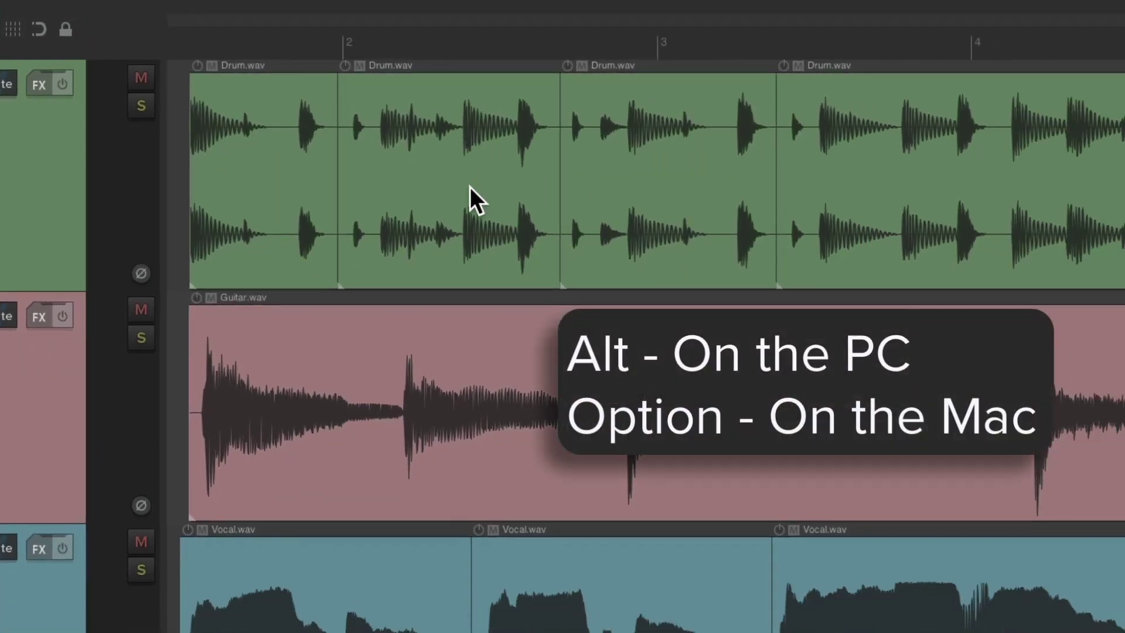
pyautogui.moveTo(414, 148); pyautogui.dragTo(710, 219)
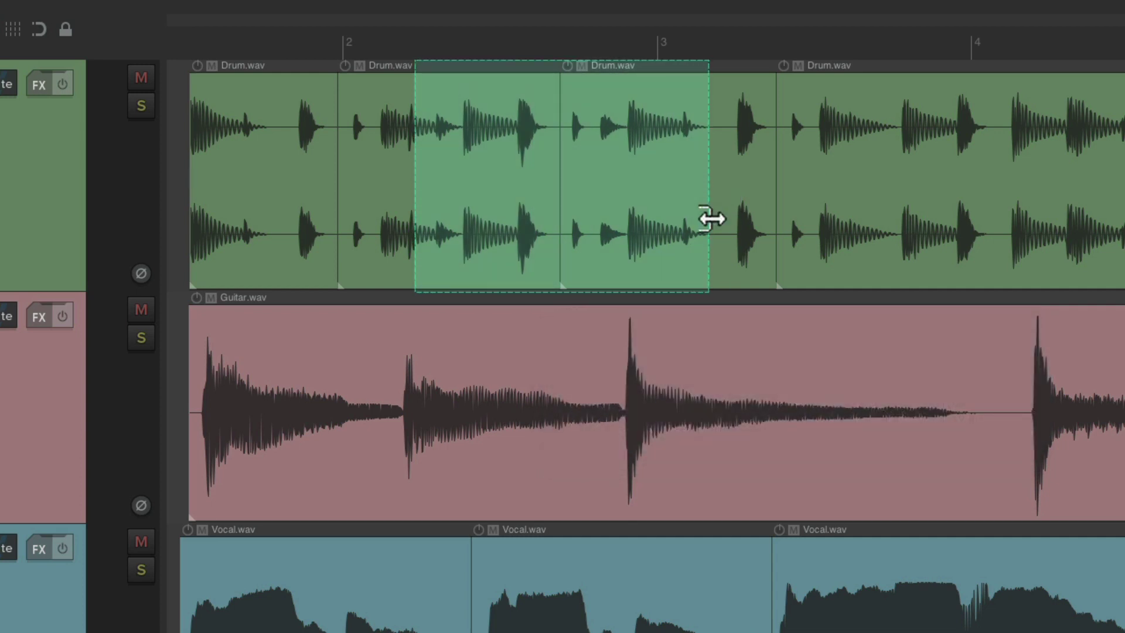
pyautogui.moveTo(846, 123); pyautogui.dragTo(1059, 155)
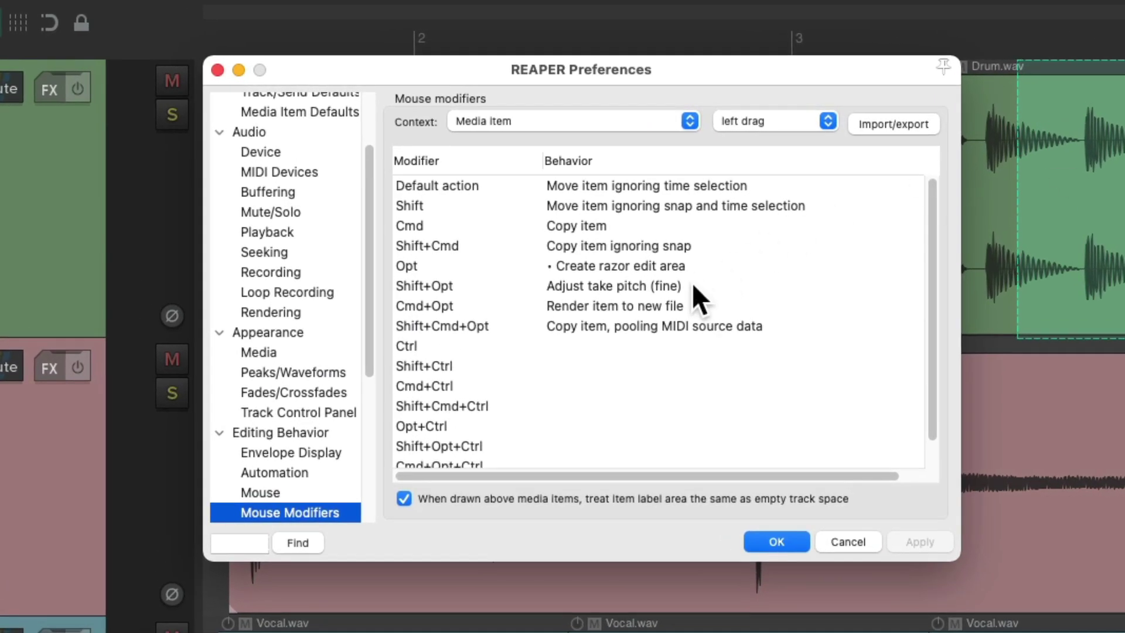
# - Set the Shift+Opt left-drag on media items to Create razor edit area > Add to selection
pyautogui.click(574, 246)
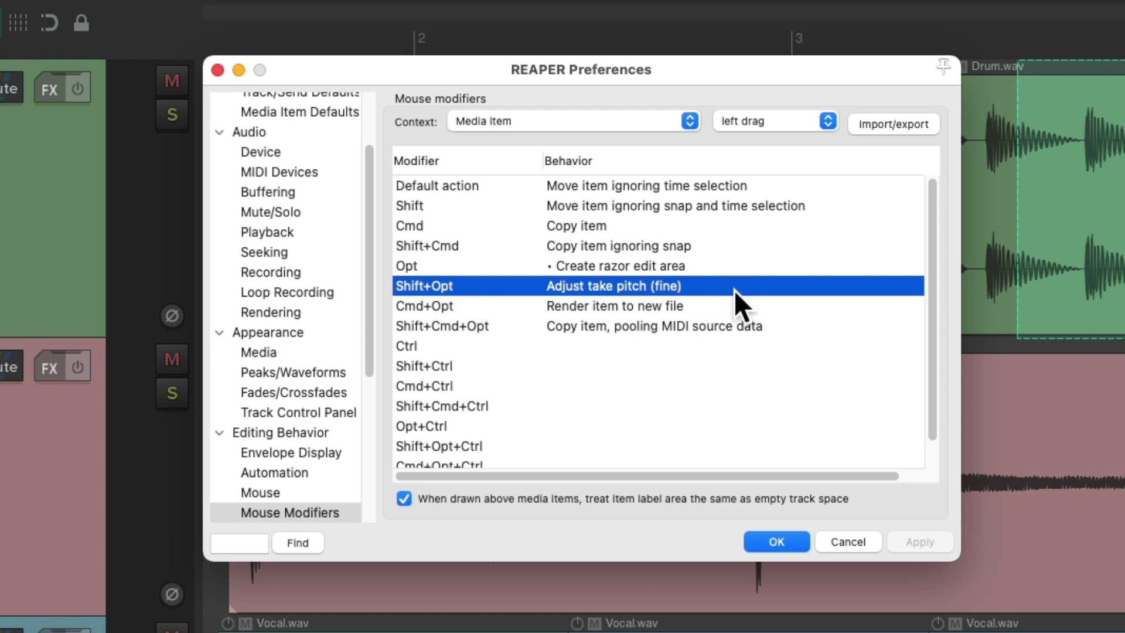
pyautogui.click(698, 285)
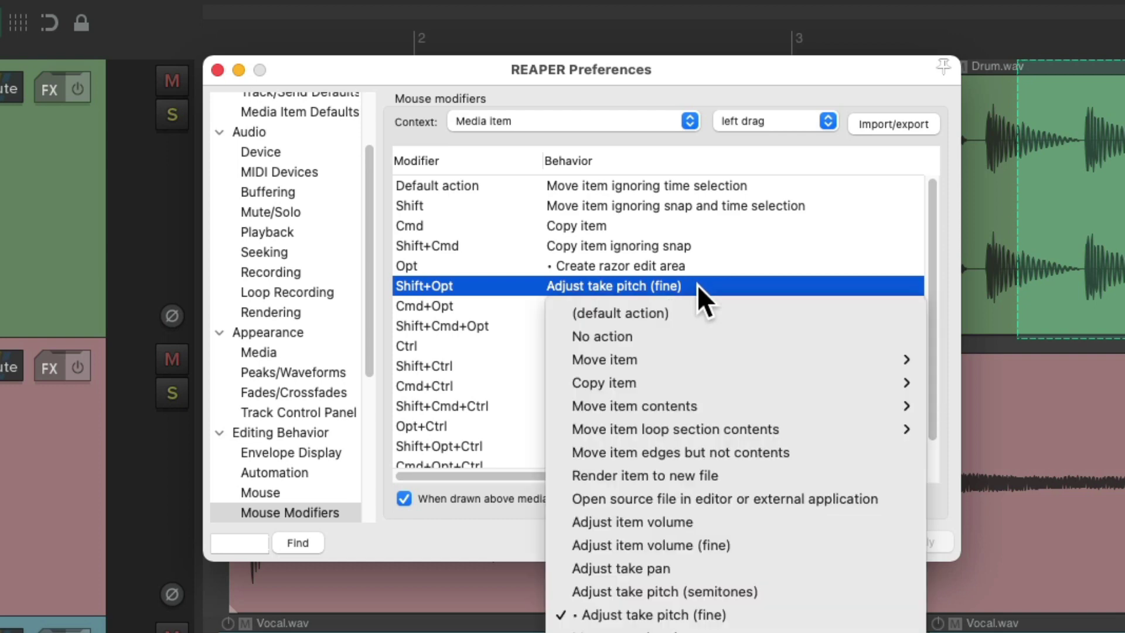
pyautogui.moveTo(766, 632)
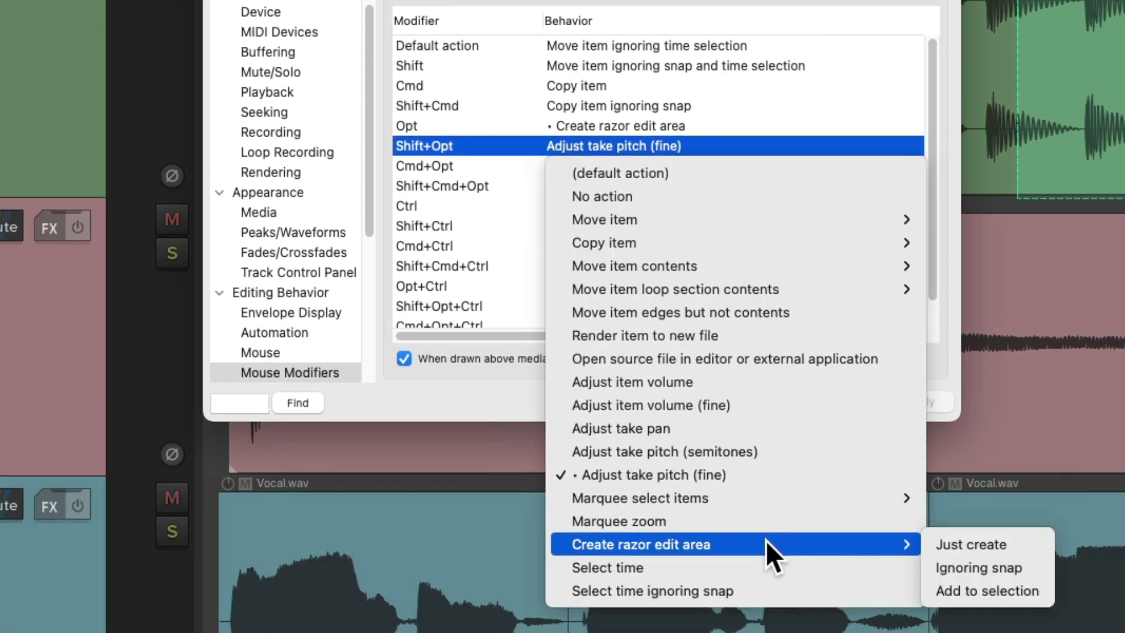
pyautogui.click(1040, 593)
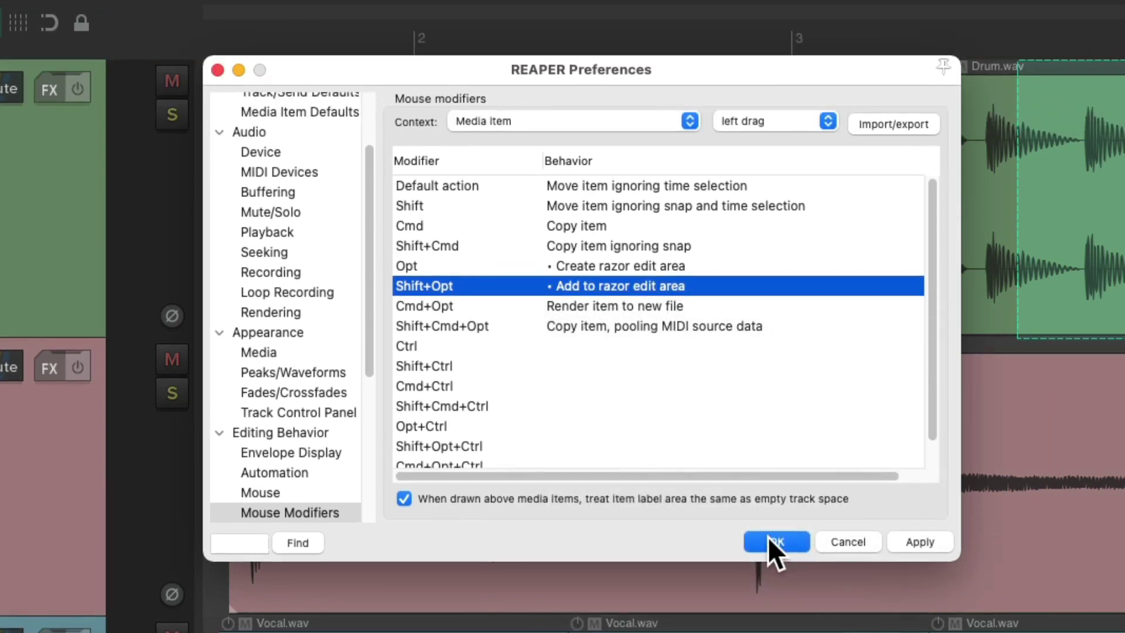
# - Save the settings, then draw two razor areas on the Drum track and two on the Guitar item
pyautogui.click(769, 539)
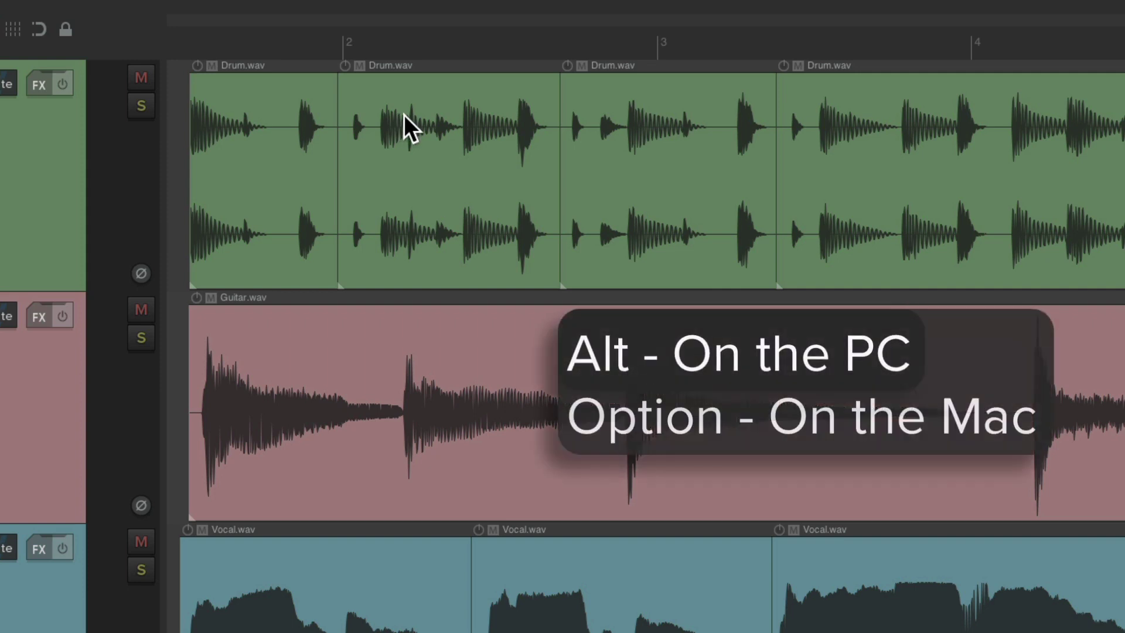
pyautogui.moveTo(412, 105); pyautogui.dragTo(628, 112)
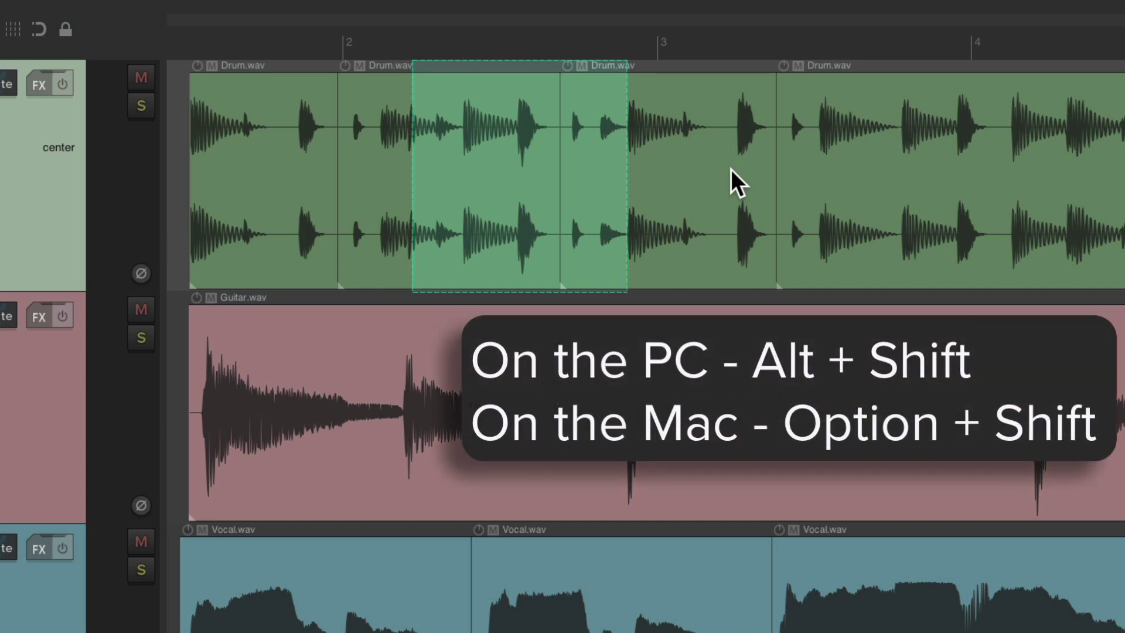
pyautogui.moveTo(696, 146); pyautogui.dragTo(923, 169)
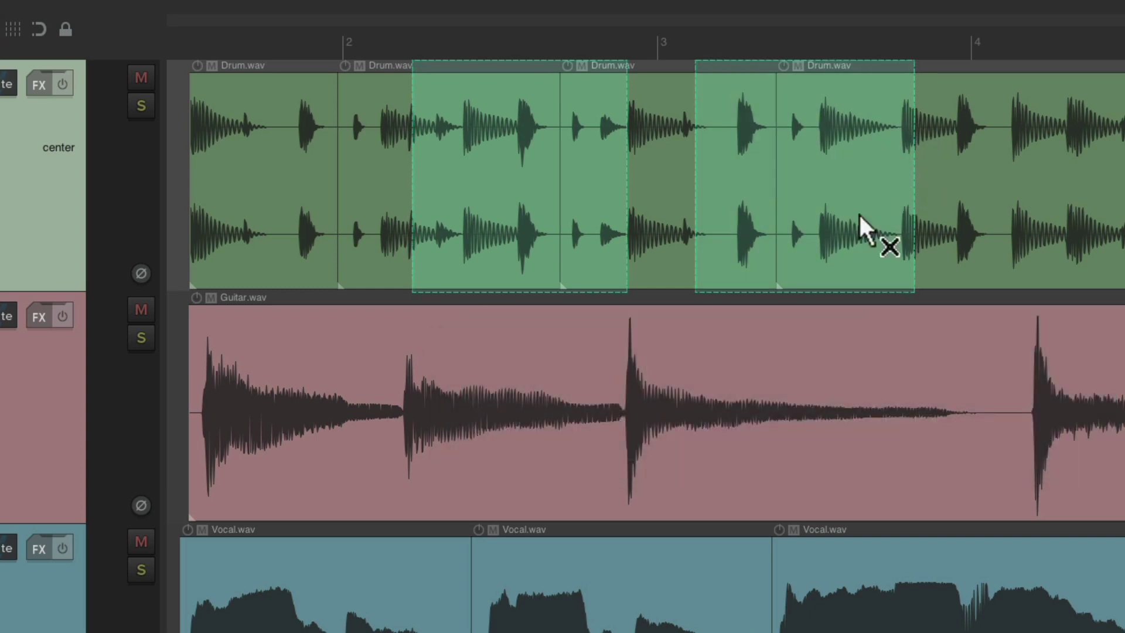
pyautogui.moveTo(490, 339); pyautogui.dragTo(668, 373)
pyautogui.moveTo(754, 358); pyautogui.dragTo(906, 384)
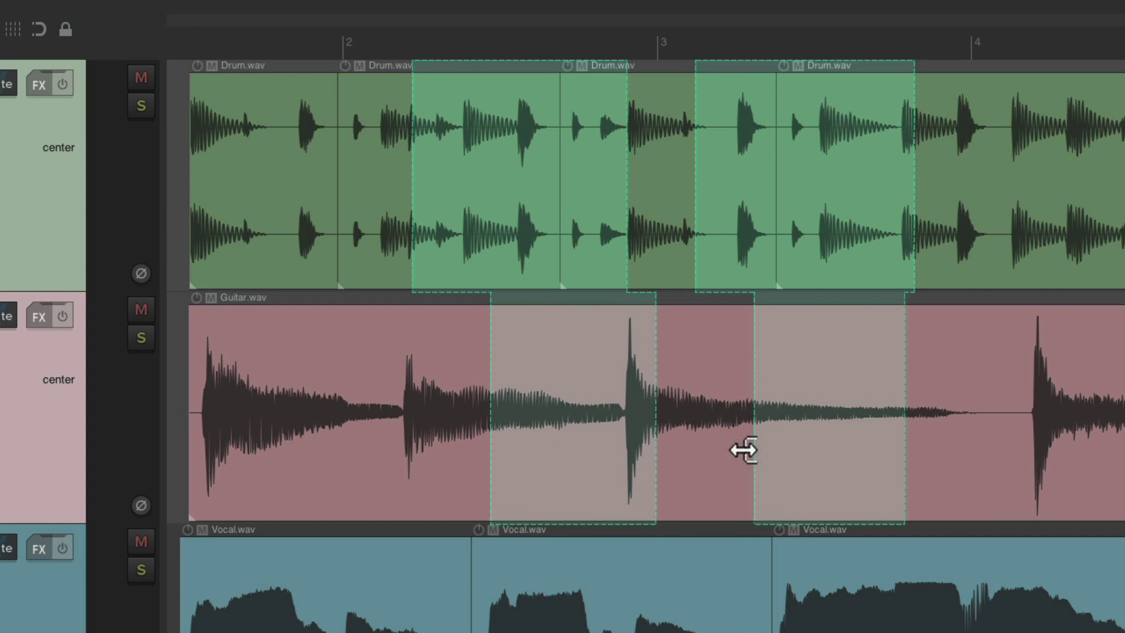
# - Clear the razor areas and reset the Media item left-drag modifiers to factory defaults
pyautogui.click(744, 460)
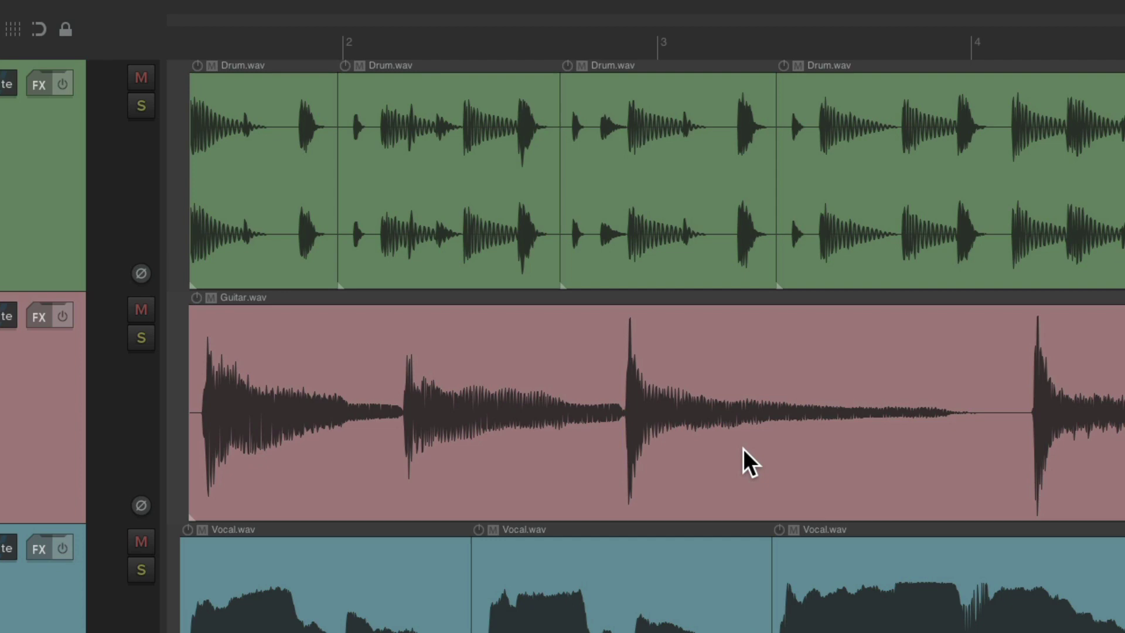
pyautogui.press('super+comma')
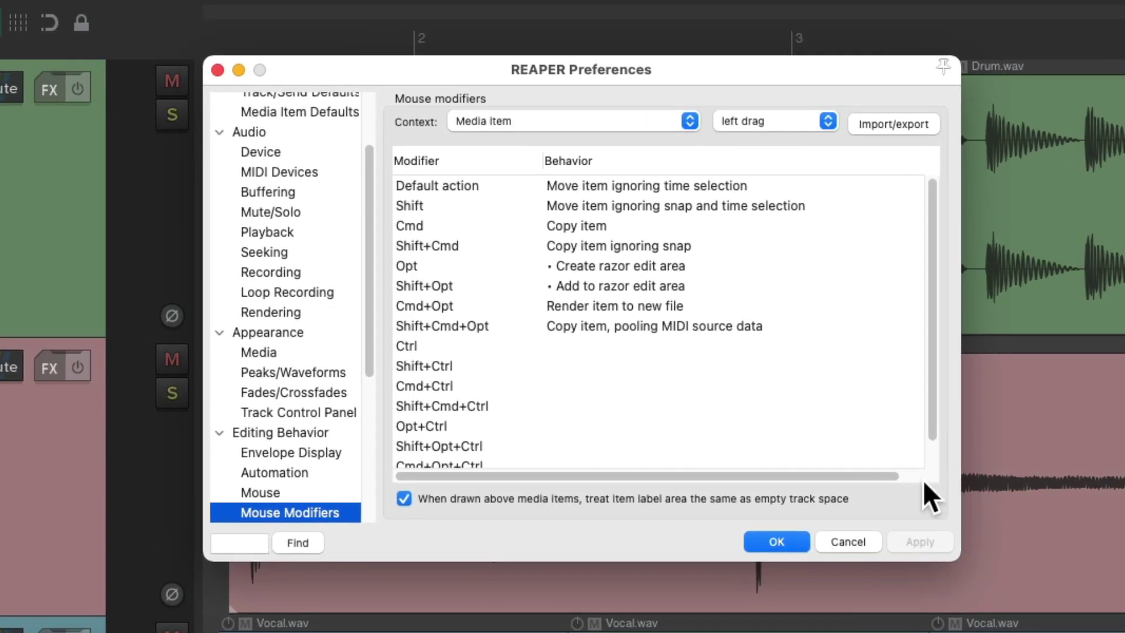
pyautogui.click(919, 120)
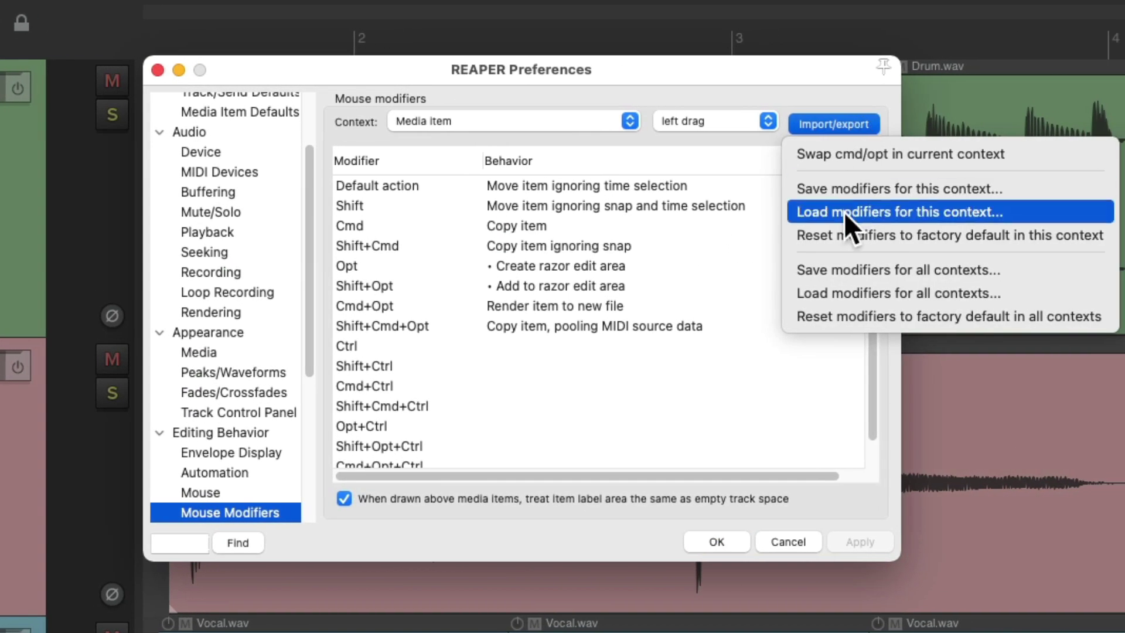
pyautogui.click(842, 235)
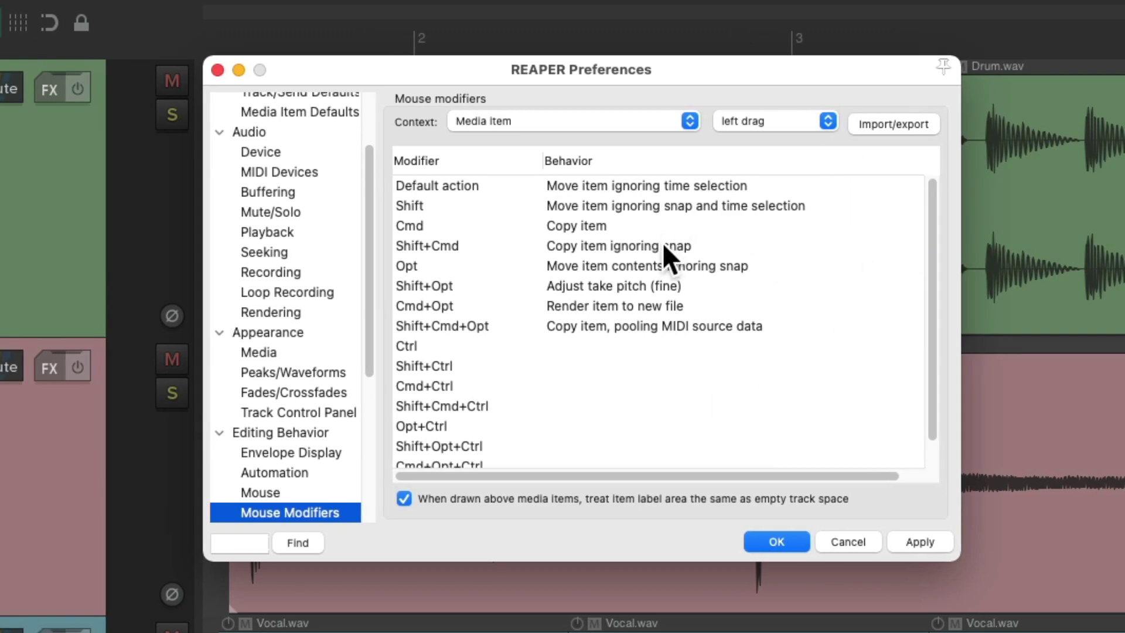
# - For the Media item bottom half context, set the default left drag to Create razor edit area > Just create
pyautogui.click(583, 123)
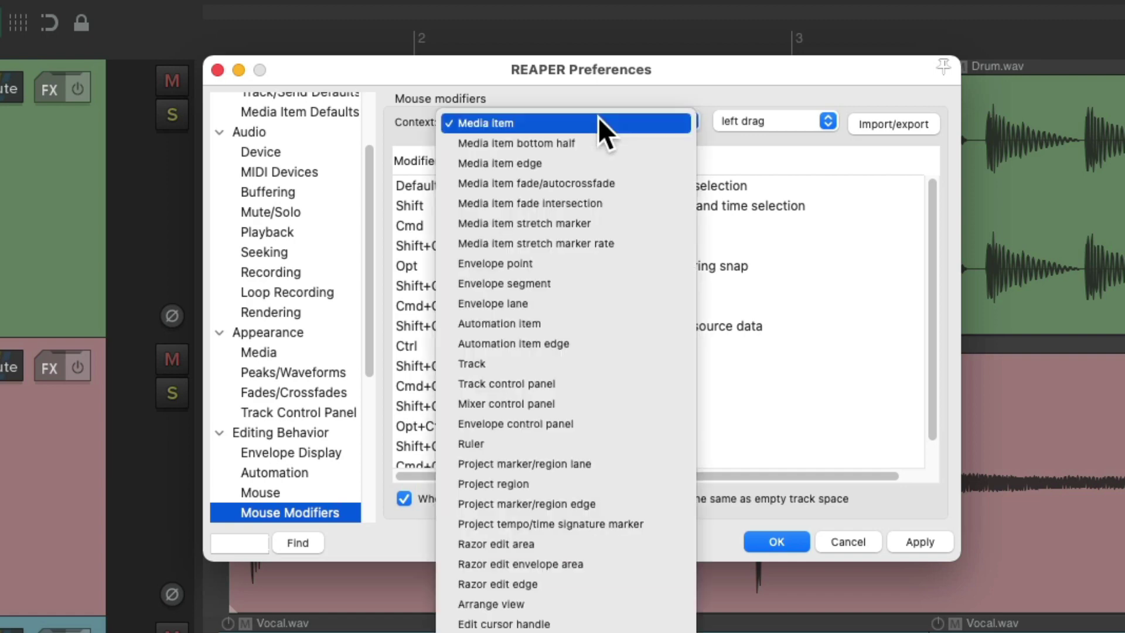
pyautogui.click(626, 142)
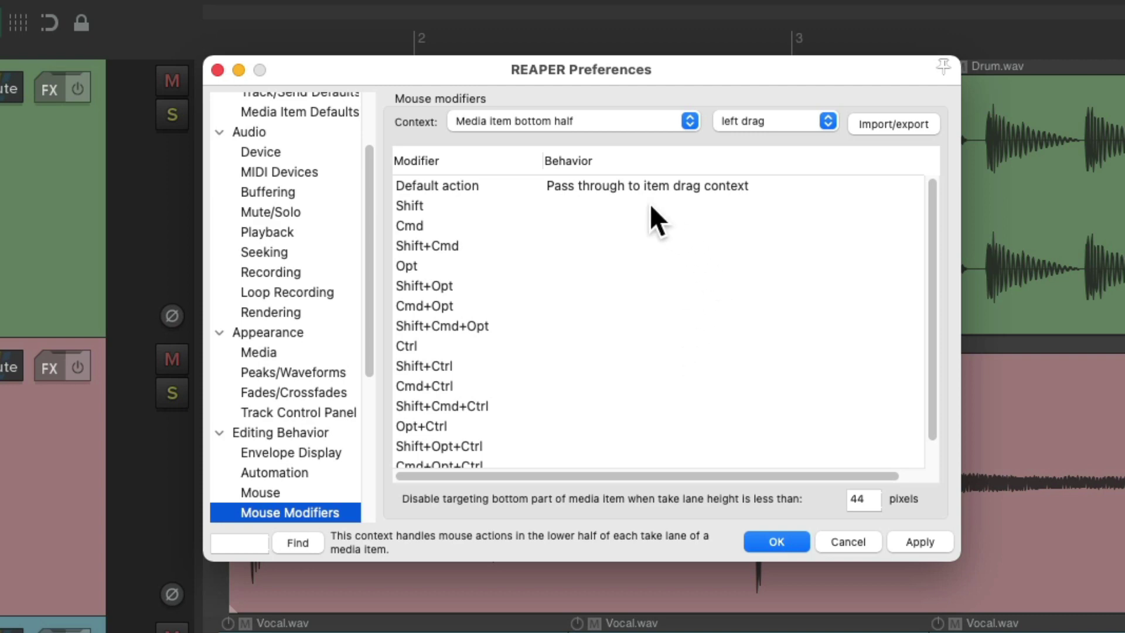
pyautogui.click(637, 186)
pyautogui.doubleClick(635, 187)
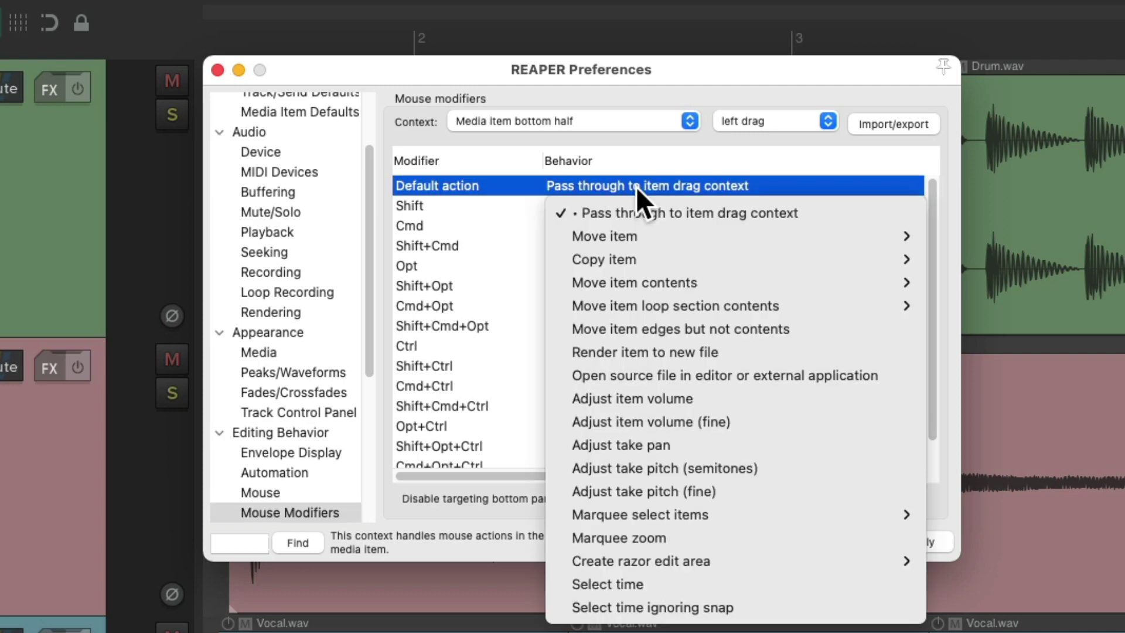
pyautogui.moveTo(783, 566)
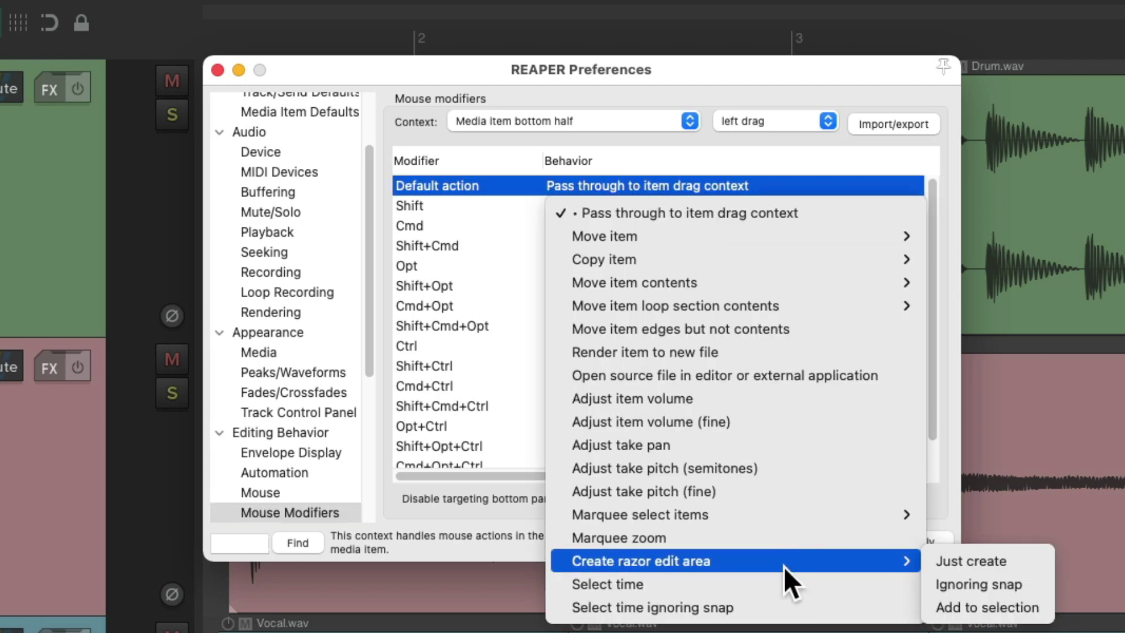
pyautogui.click(954, 566)
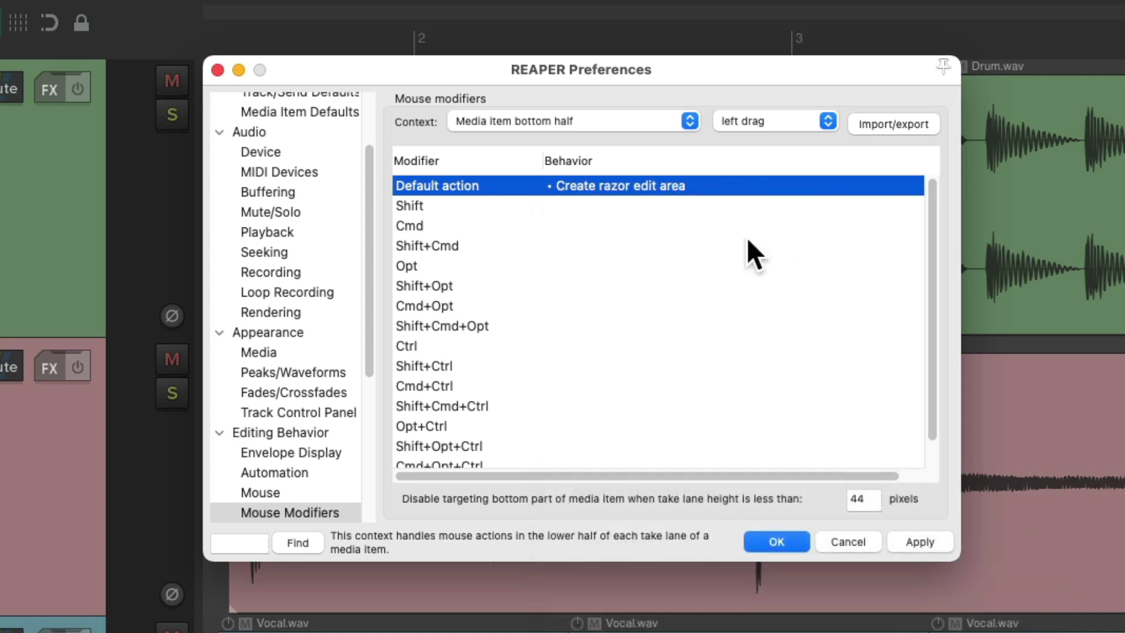
# - Set the Shift left-drag row to Create razor edit area > Add to selection
pyautogui.doubleClick(575, 206)
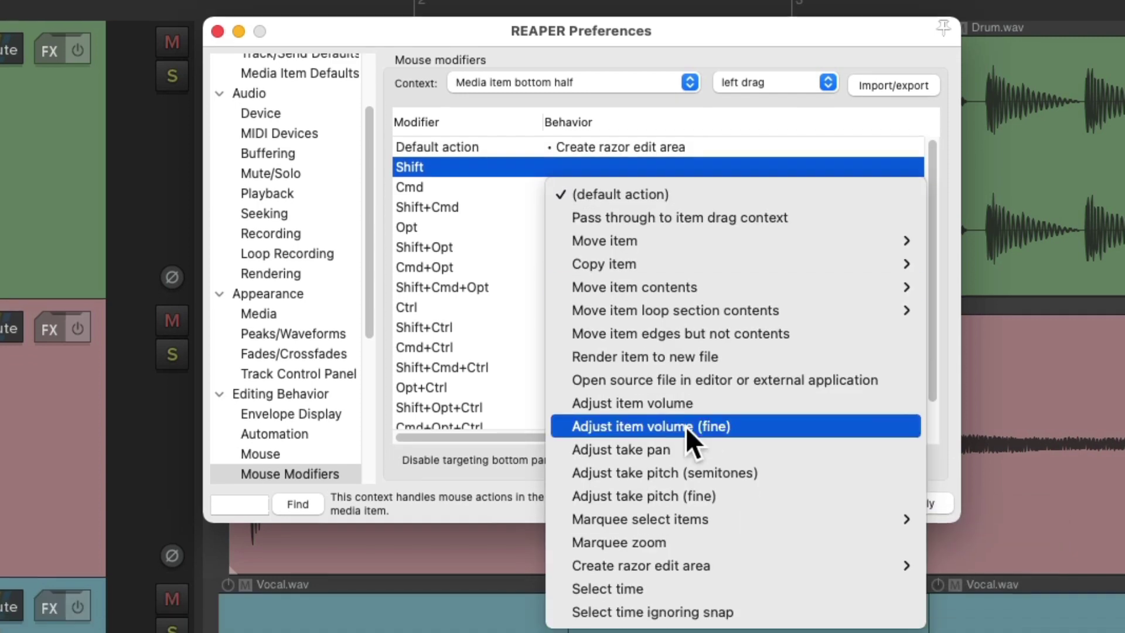
pyautogui.moveTo(671, 566)
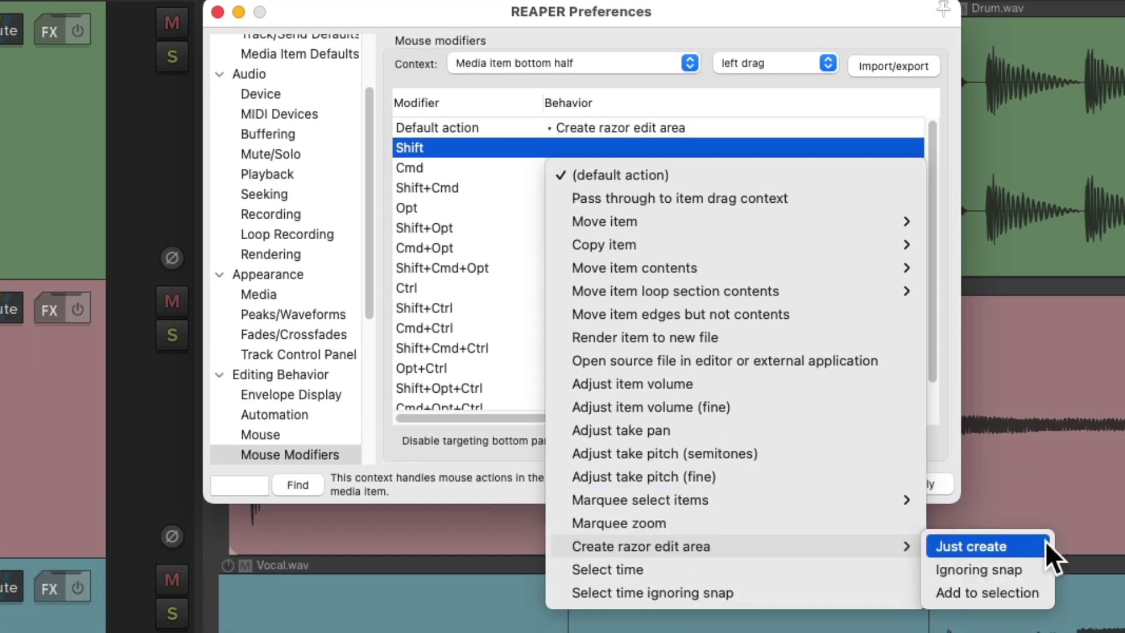
pyautogui.click(1045, 592)
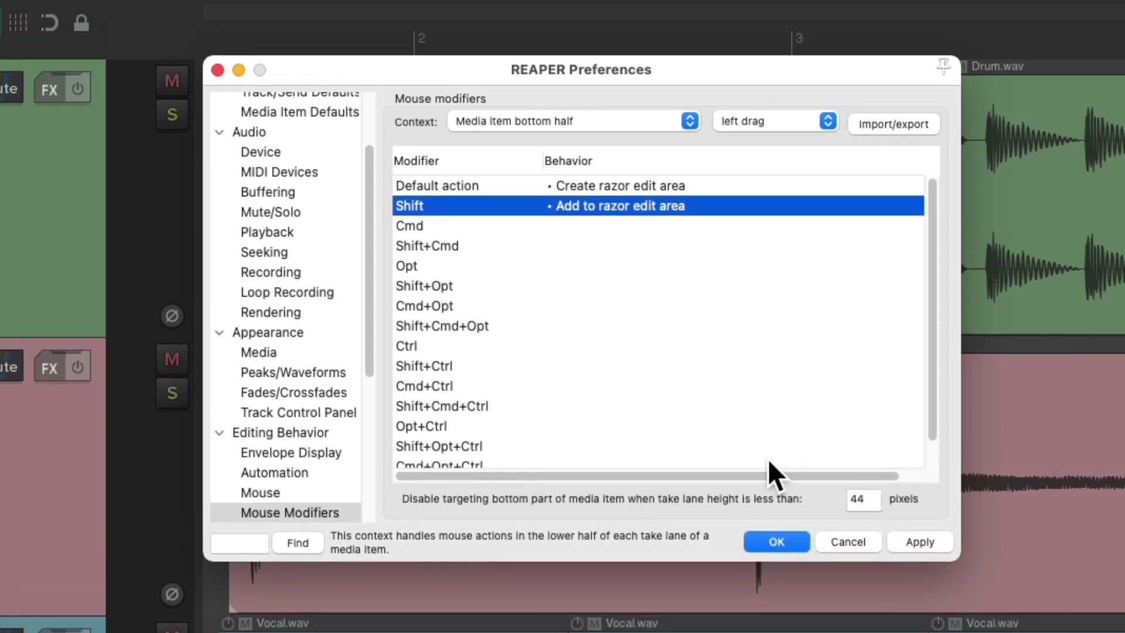
# - Save the modifiers, then move the second Drum.wav item by its top half and undo
pyautogui.click(777, 542)
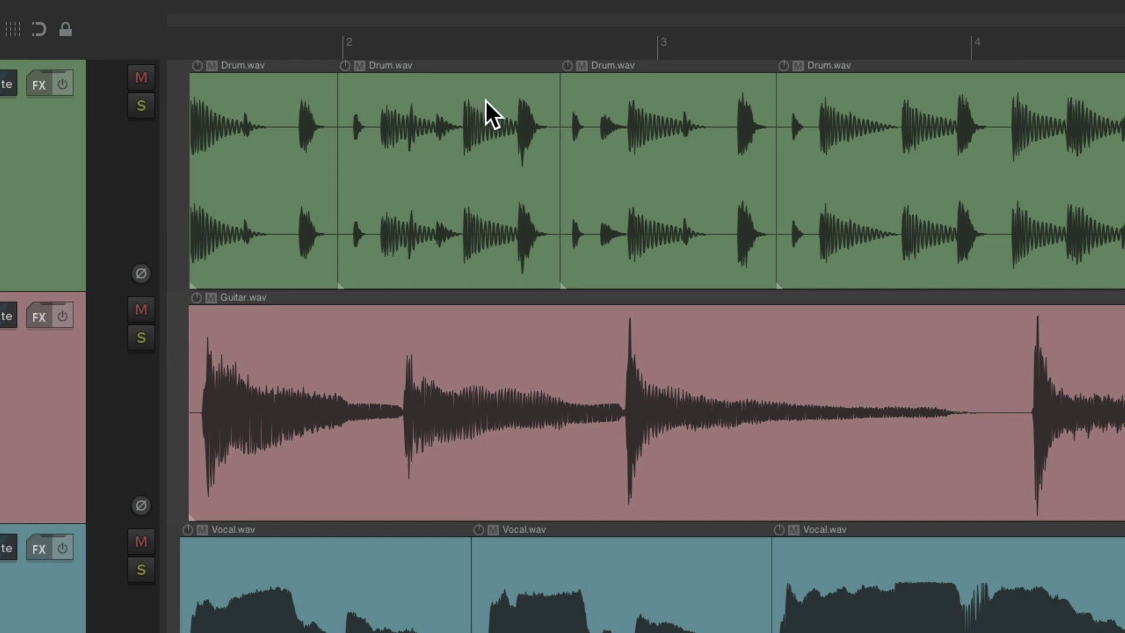
pyautogui.moveTo(443, 107); pyautogui.dragTo(705, 104)
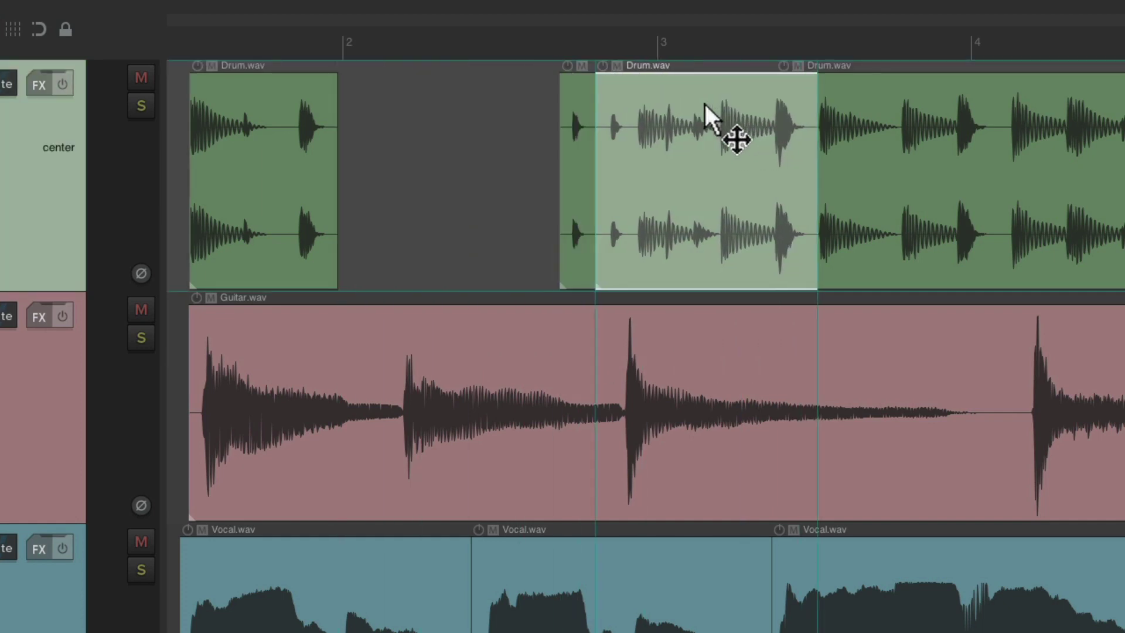
pyautogui.hotkey('ctrl', 'z')
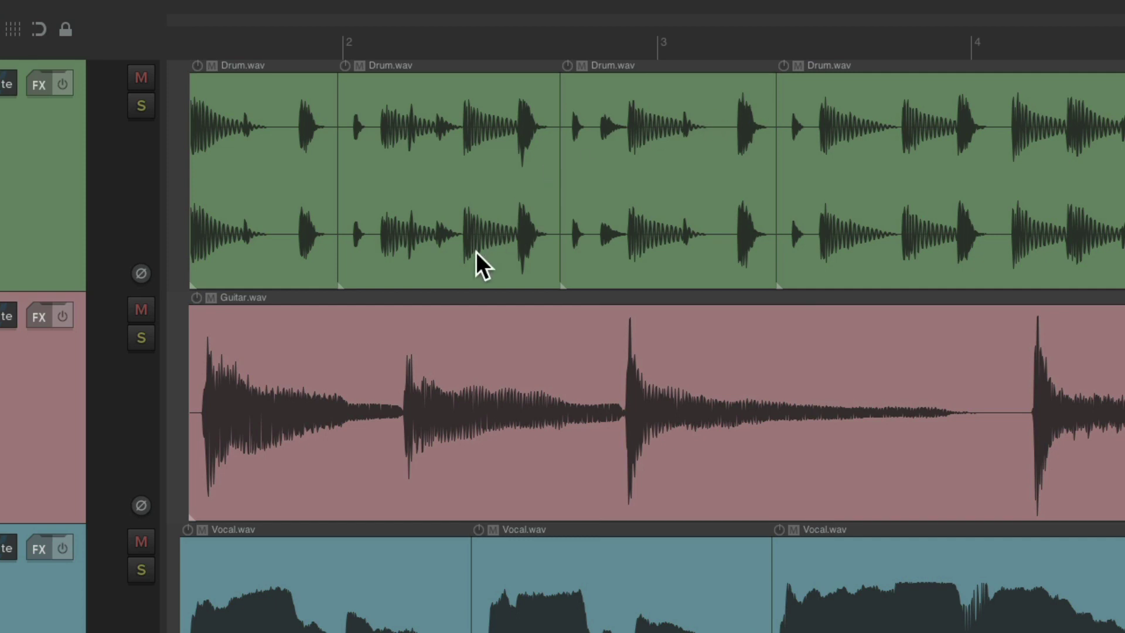
# - Draw razor areas with bottom-half drags on the Drum, Guitar and Vocal tracks
pyautogui.moveTo(476, 253); pyautogui.dragTo(688, 266)
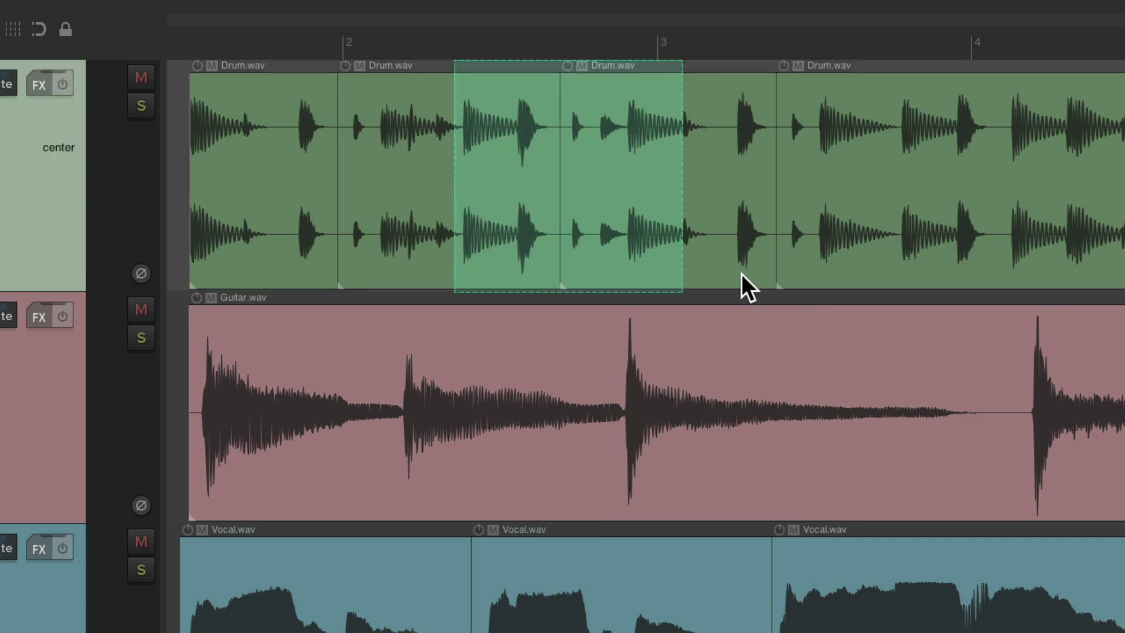
pyautogui.click(589, 505)
pyautogui.moveTo(589, 505); pyautogui.dragTo(821, 433)
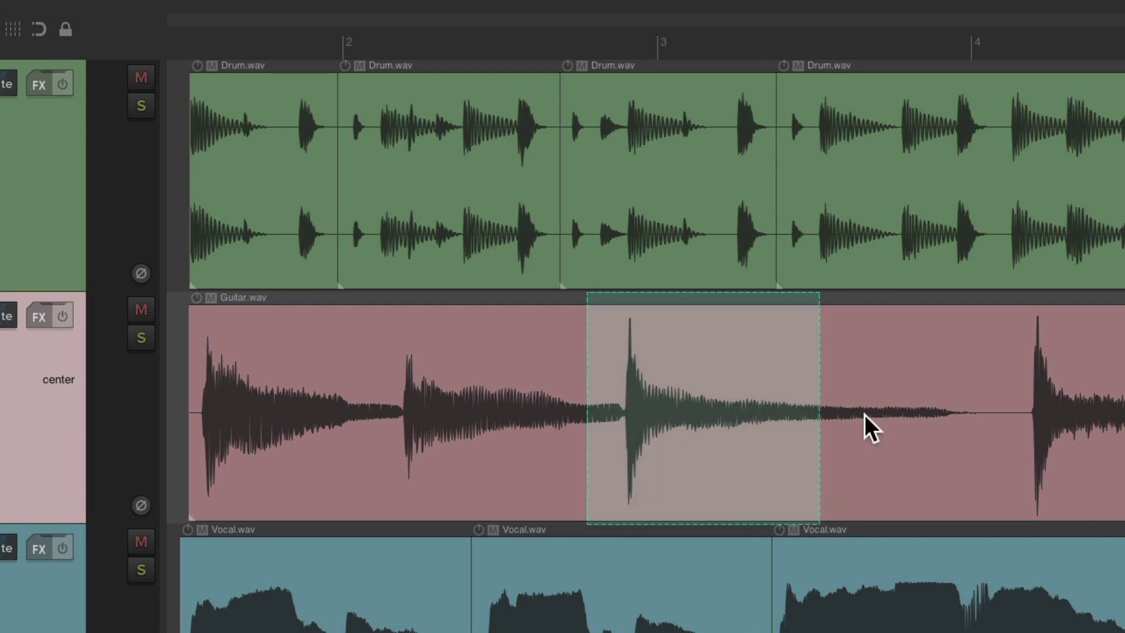
pyautogui.click(892, 271)
pyautogui.moveTo(892, 258); pyautogui.dragTo(638, 246)
pyautogui.moveTo(514, 252); pyautogui.dragTo(273, 258)
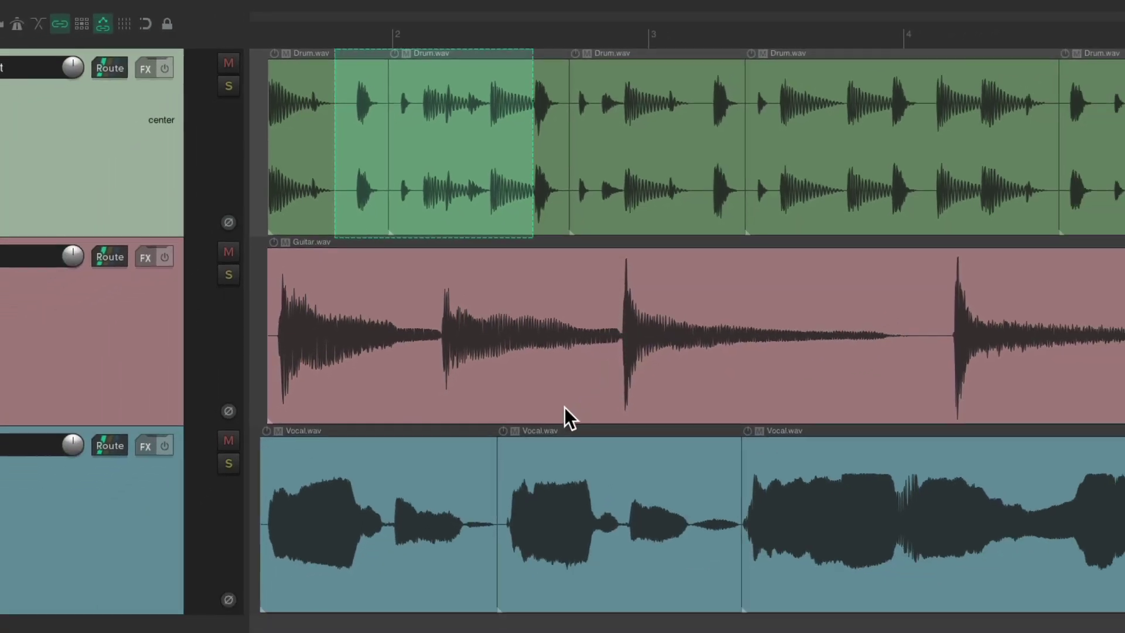
pyautogui.moveTo(555, 513); pyautogui.dragTo(840, 519)
pyautogui.moveTo(588, 592); pyautogui.dragTo(796, 596)
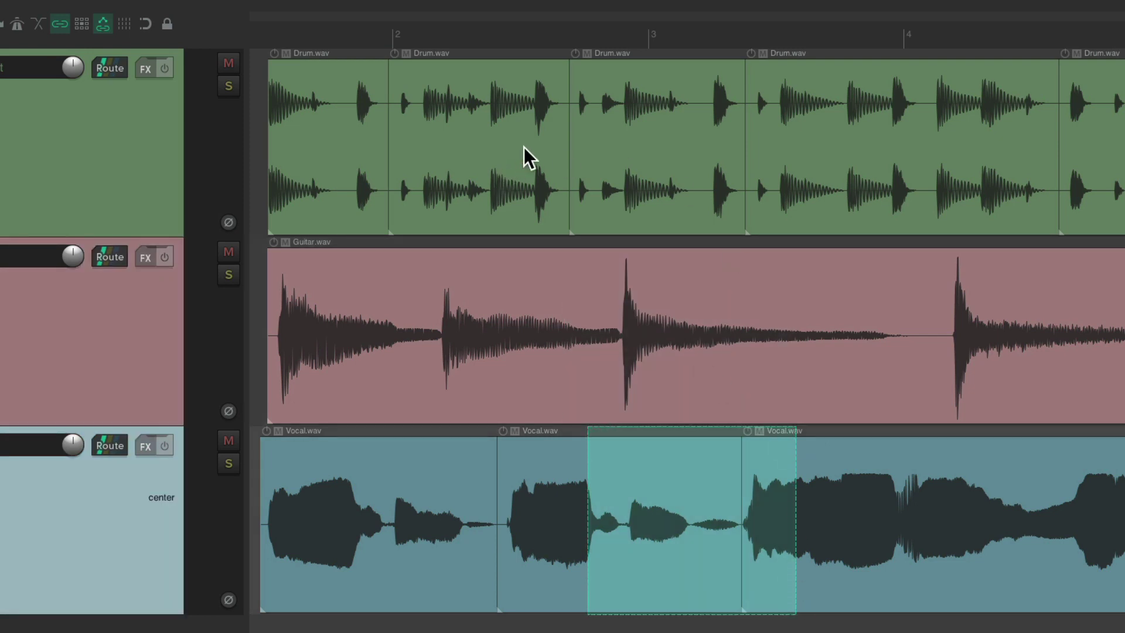
# - Drag the second Drum.wav item right by its top half, then undo the move
pyautogui.click(462, 93)
pyautogui.moveTo(461, 92); pyautogui.dragTo(742, 111)
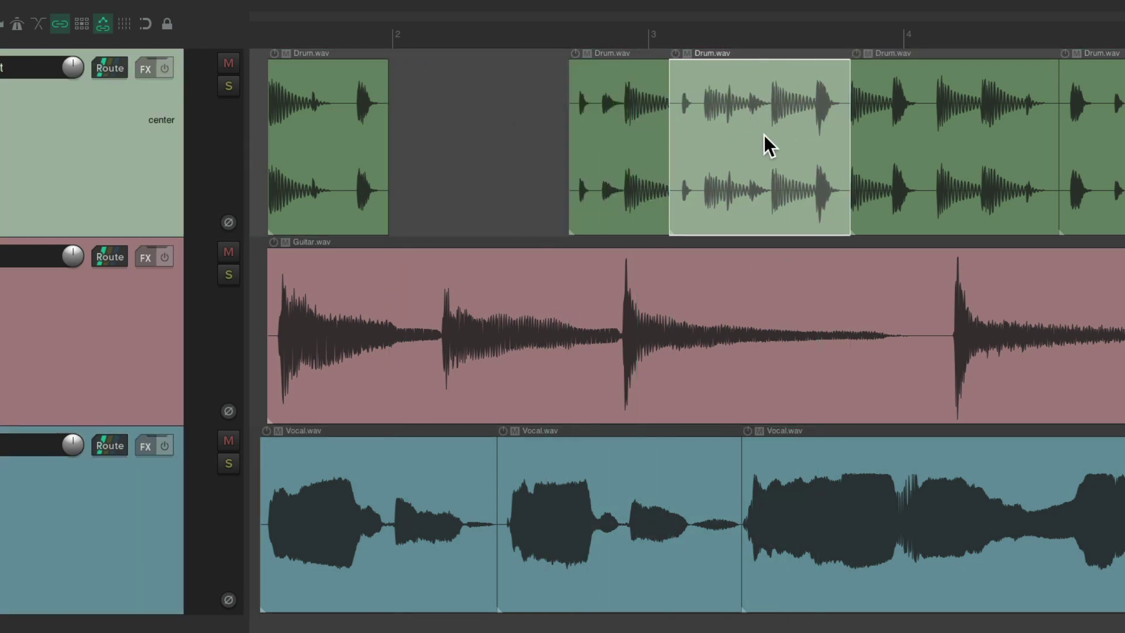
pyautogui.hotkey('ctrl', 'z')
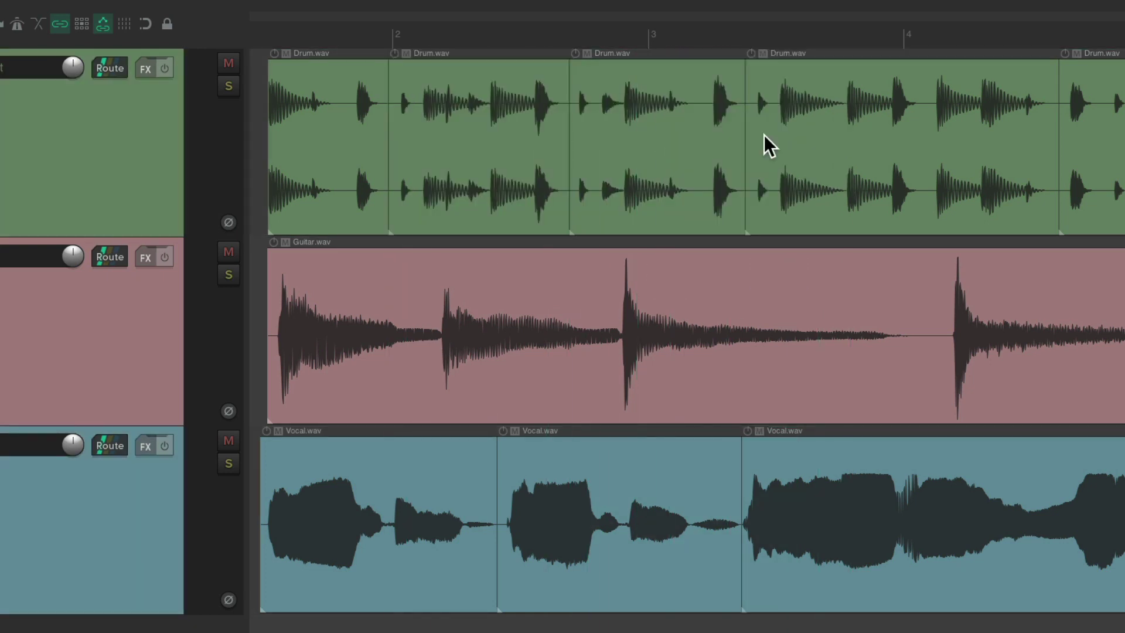